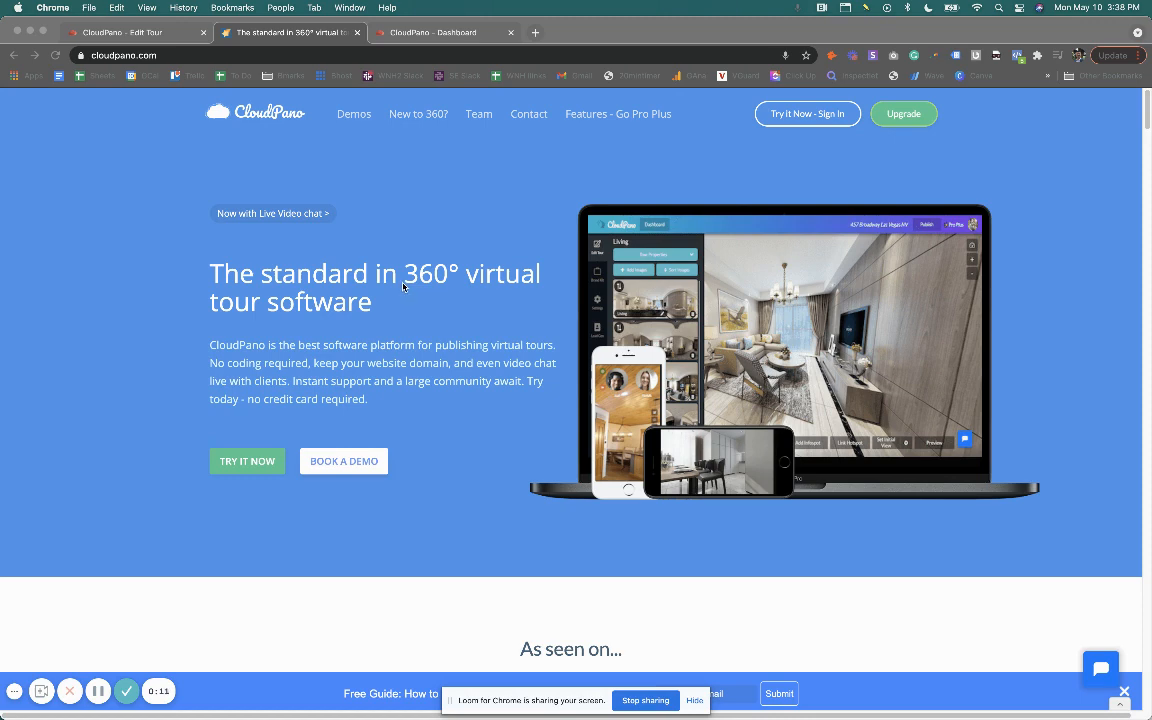
- Look through the CloudPano homepage's sections on tour creation, demo examples, white-label domains and Google Street View virtual tours
scroll(409, 312, down, 2)
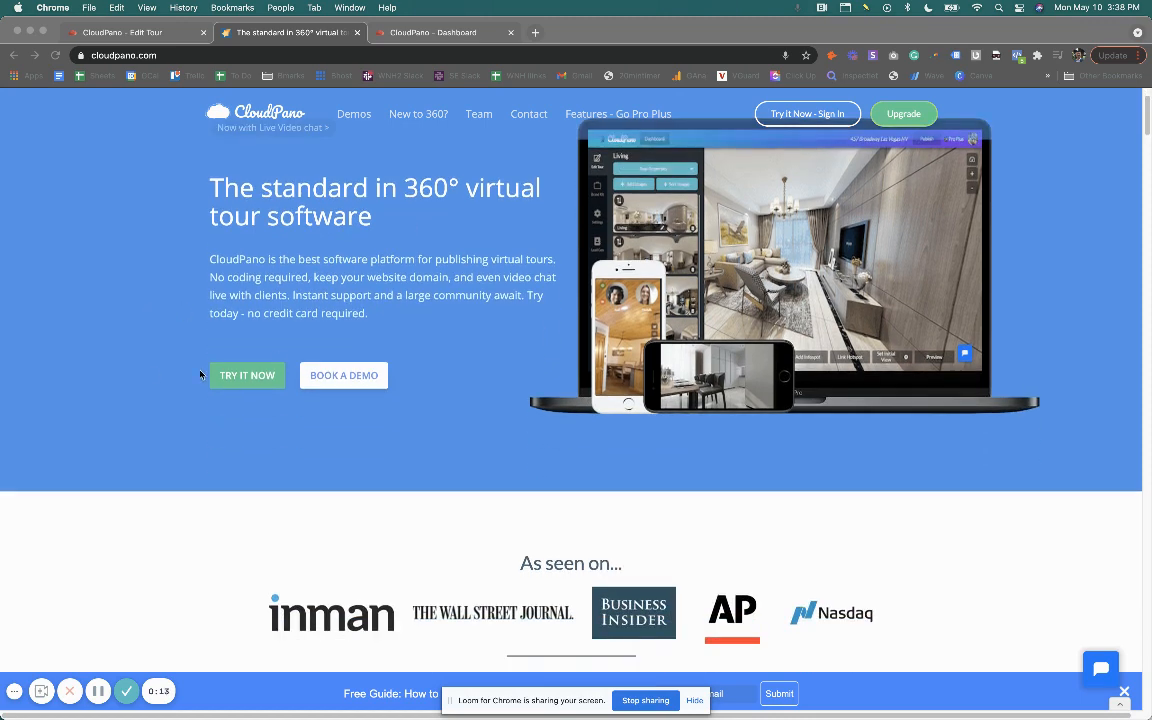
scroll(119, 394, down, 8)
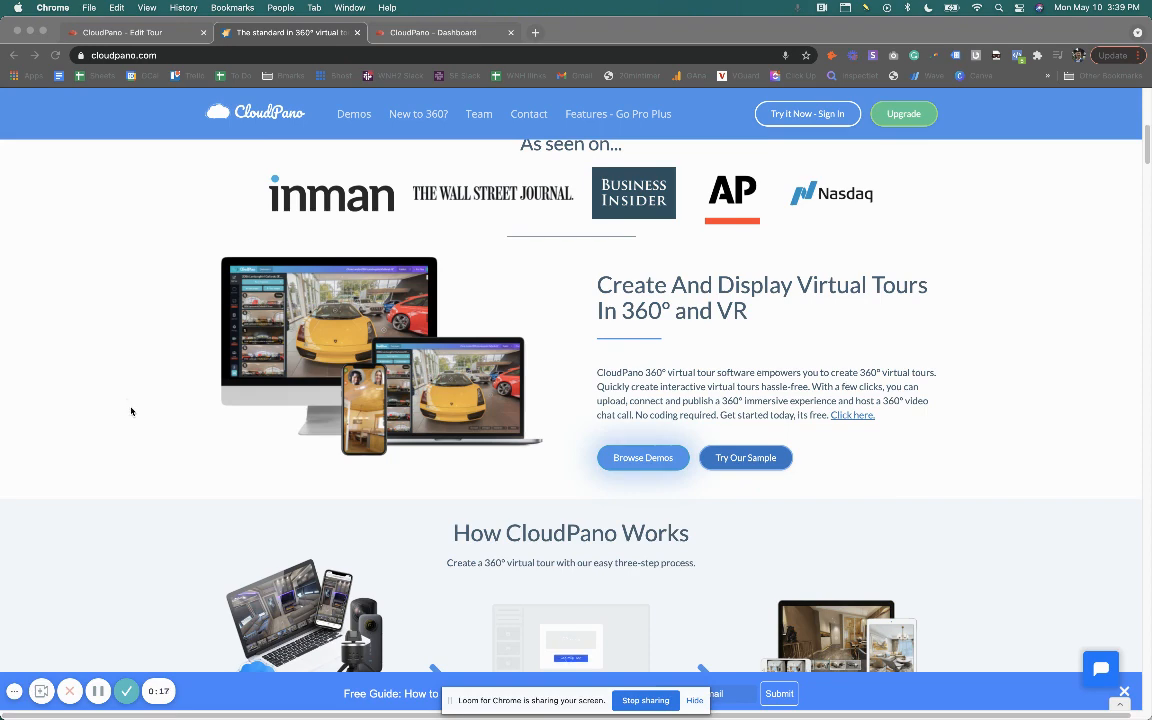
scroll(142, 405, down, 4)
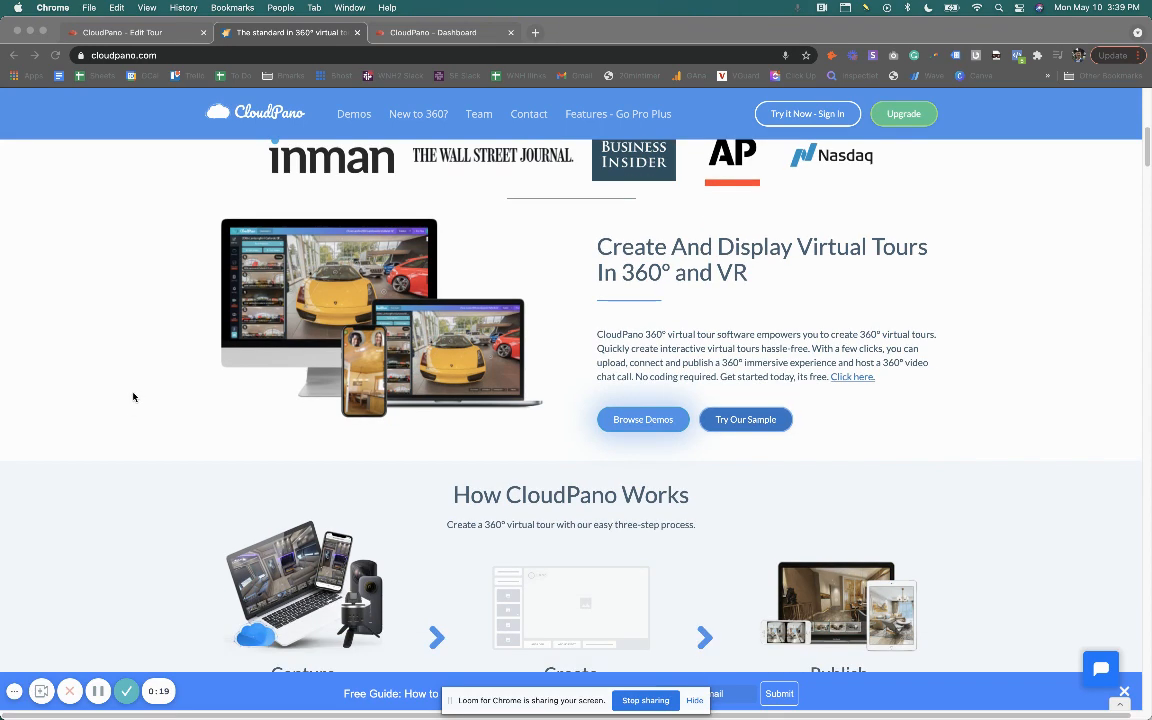
scroll(139, 397, down, 7)
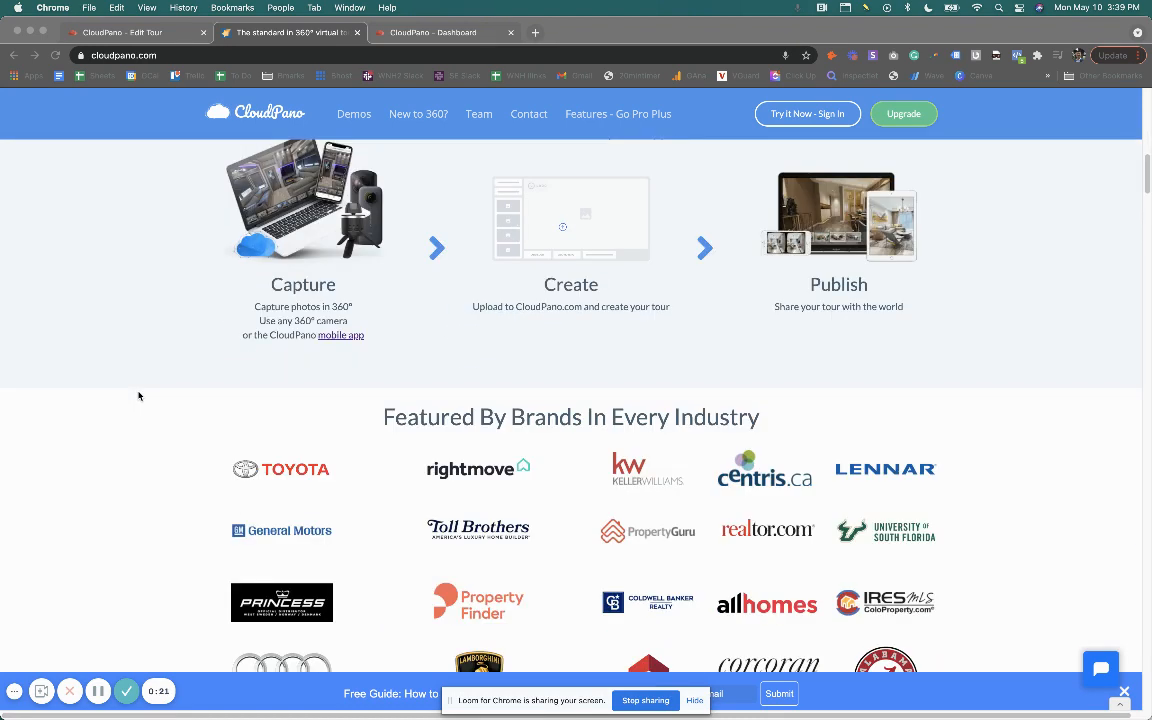
scroll(140, 396, down, 20)
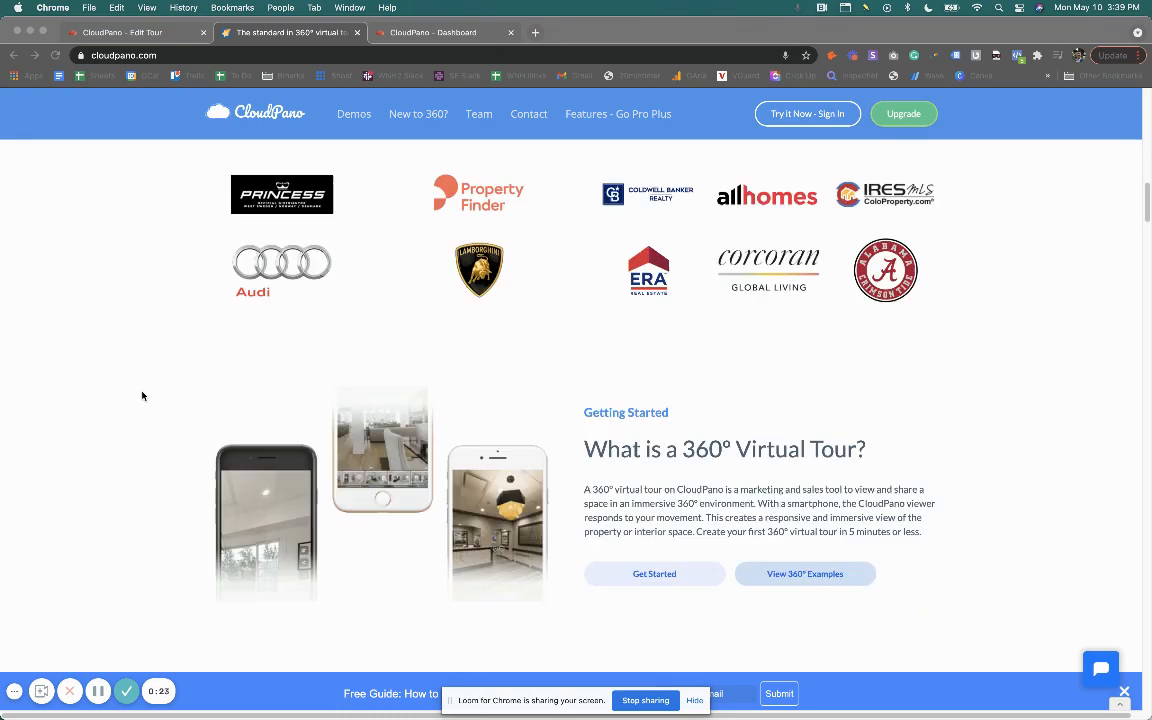
scroll(141, 394, up, 4)
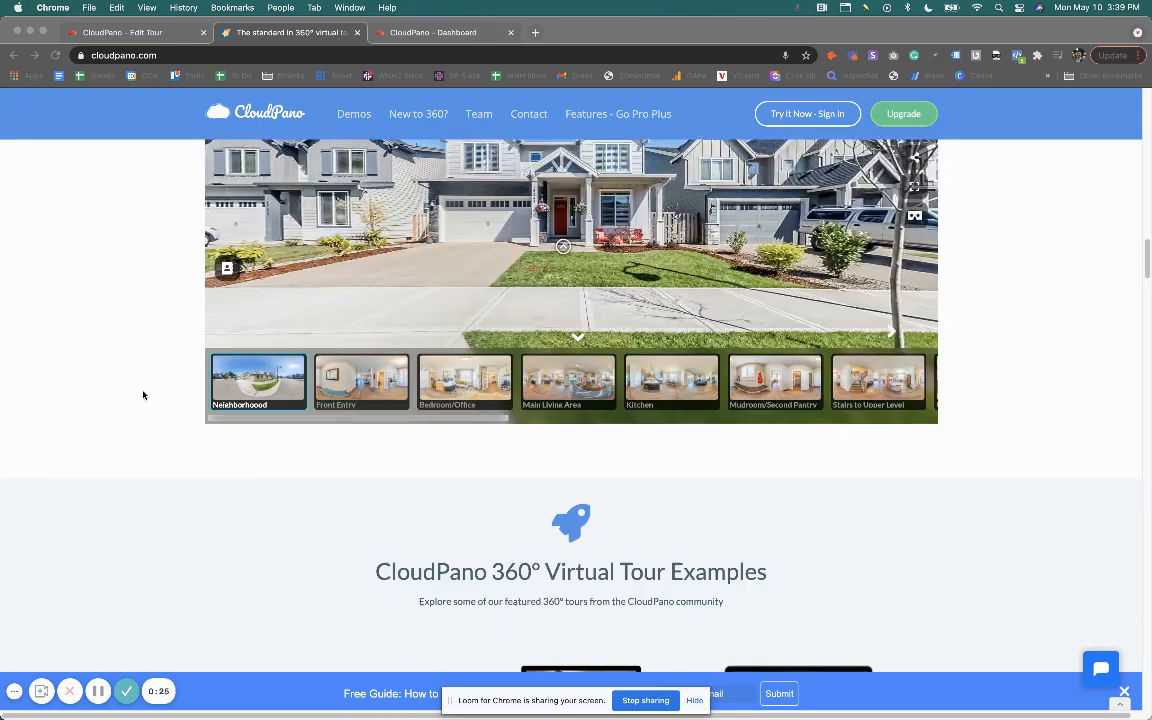
scroll(116, 417, up, 1)
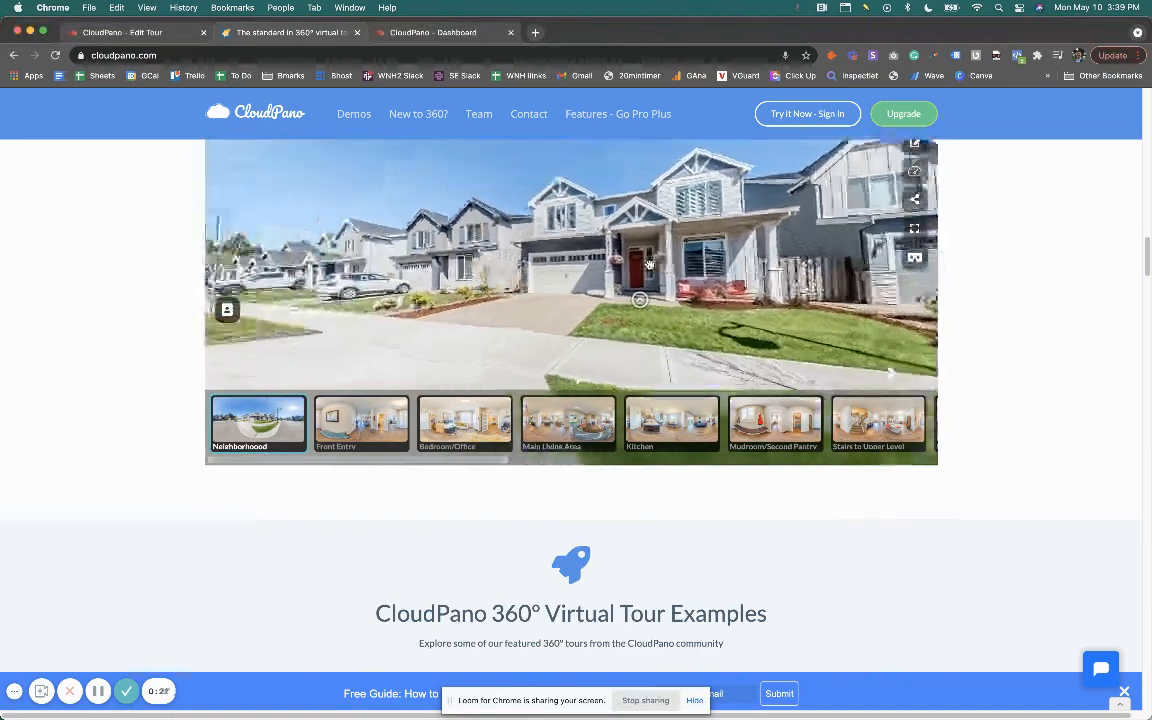
scroll(875, 500, down, 3)
scroll(871, 498, down, 15)
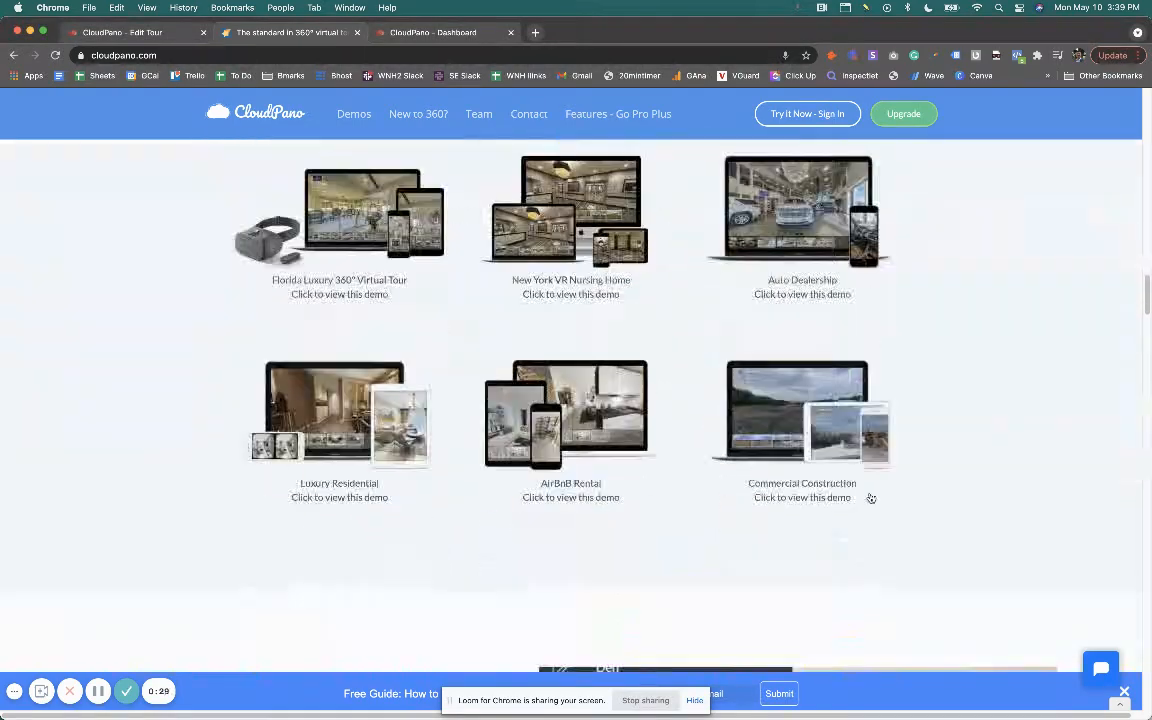
scroll(870, 493, down, 8)
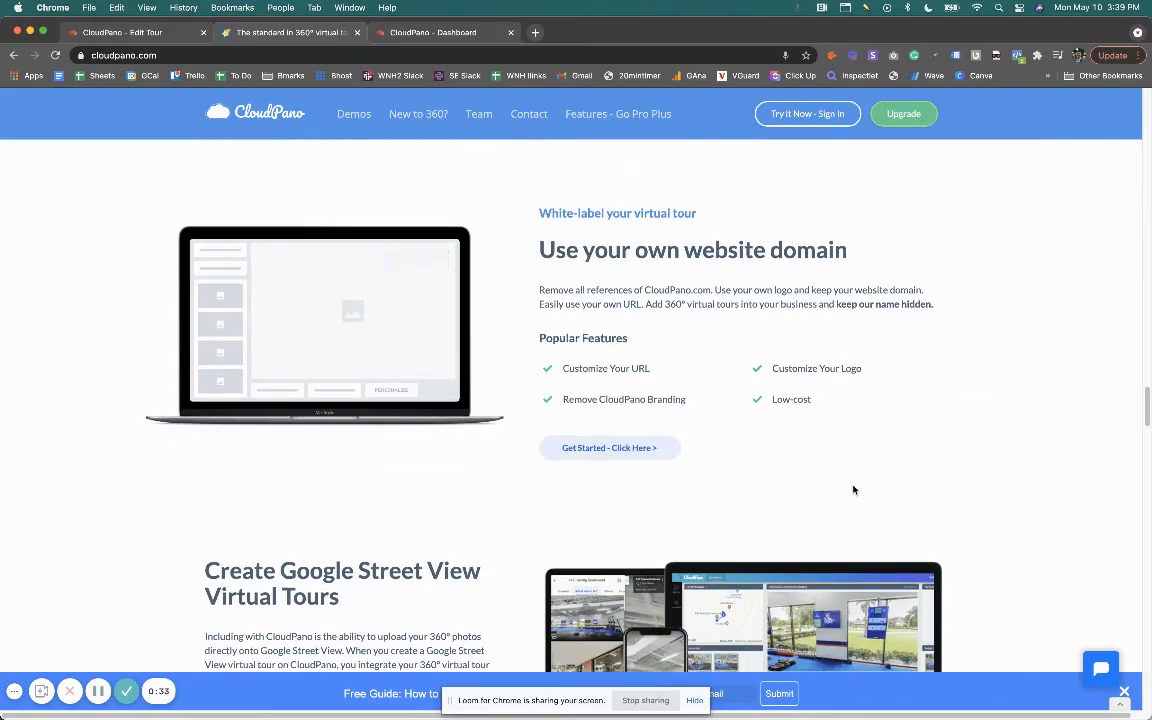
scroll(852, 491, down, 3)
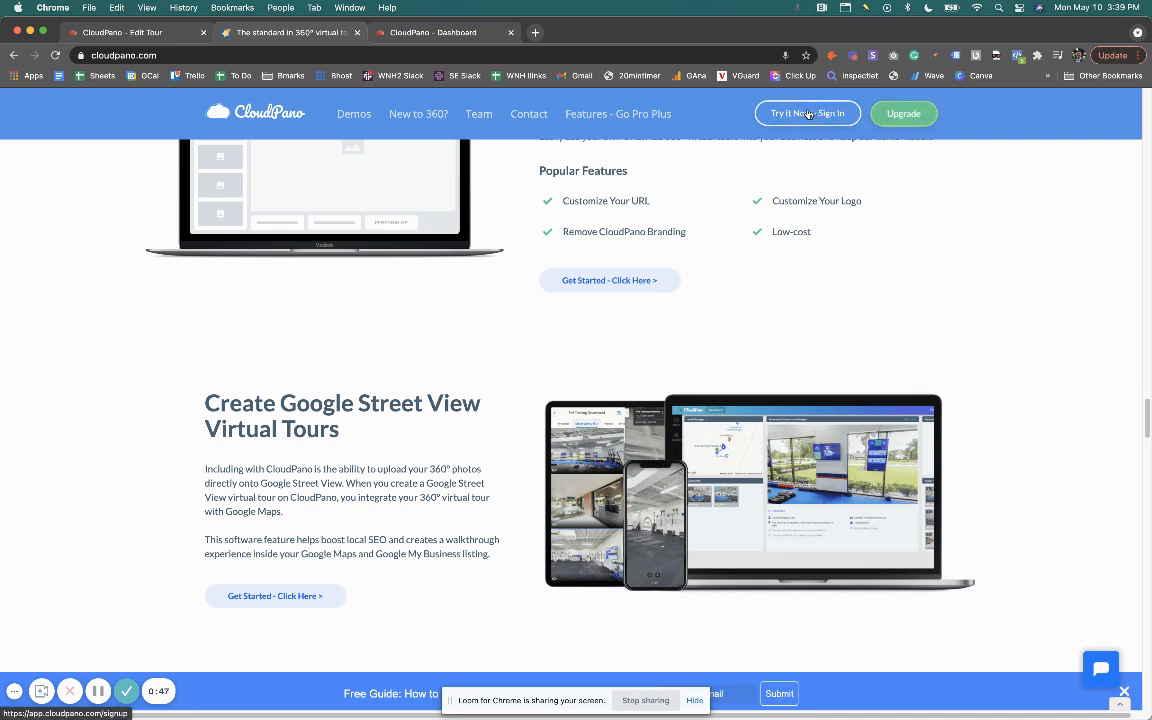
- Go to the editor of the Clone of Chevy Tahoe Example tour and open its Google Street View setup
click(766, 96)
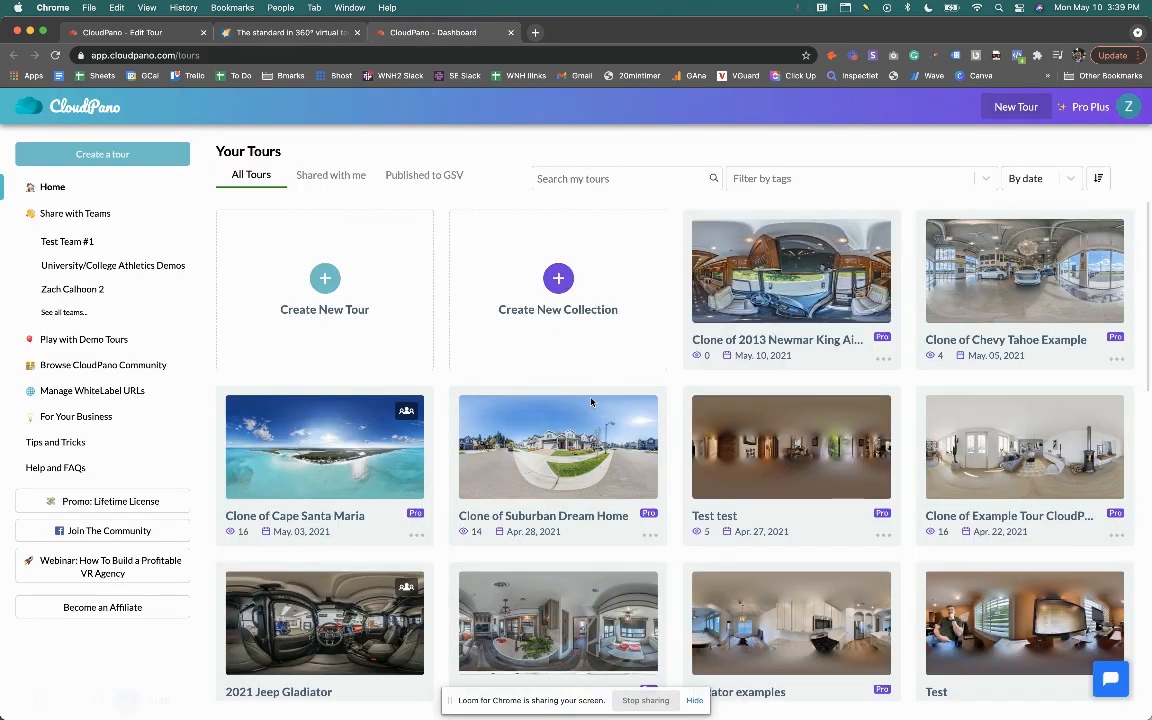
click(163, 34)
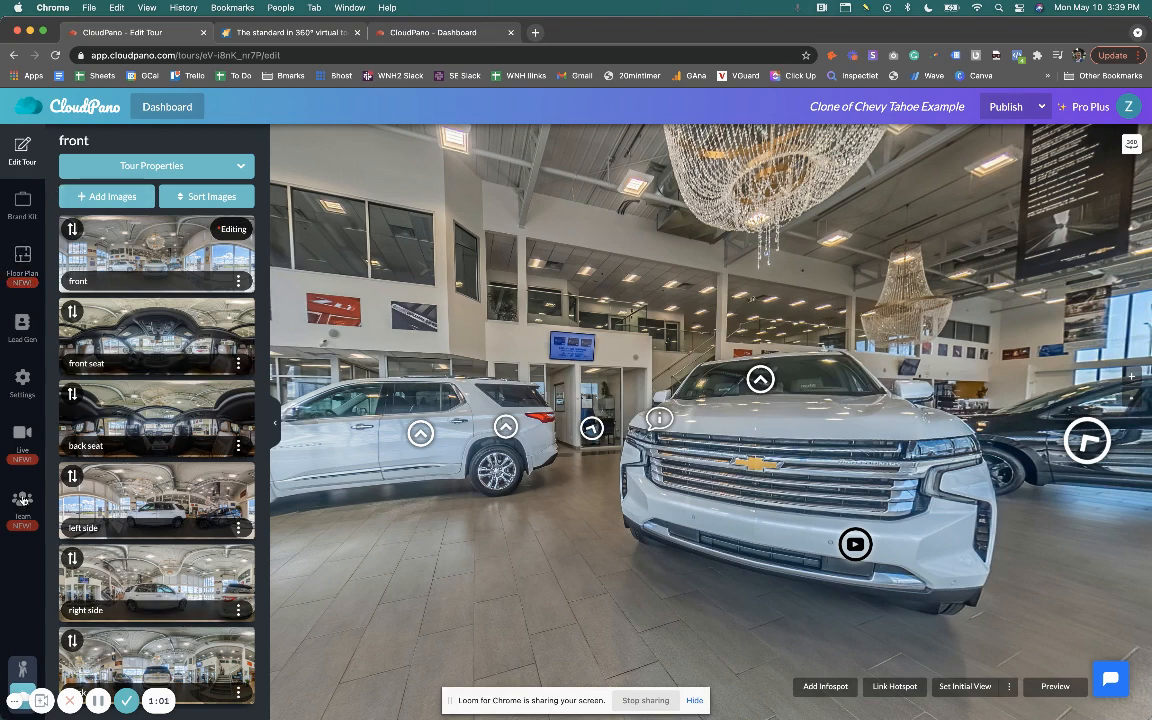
drag(480, 331, 518, 327)
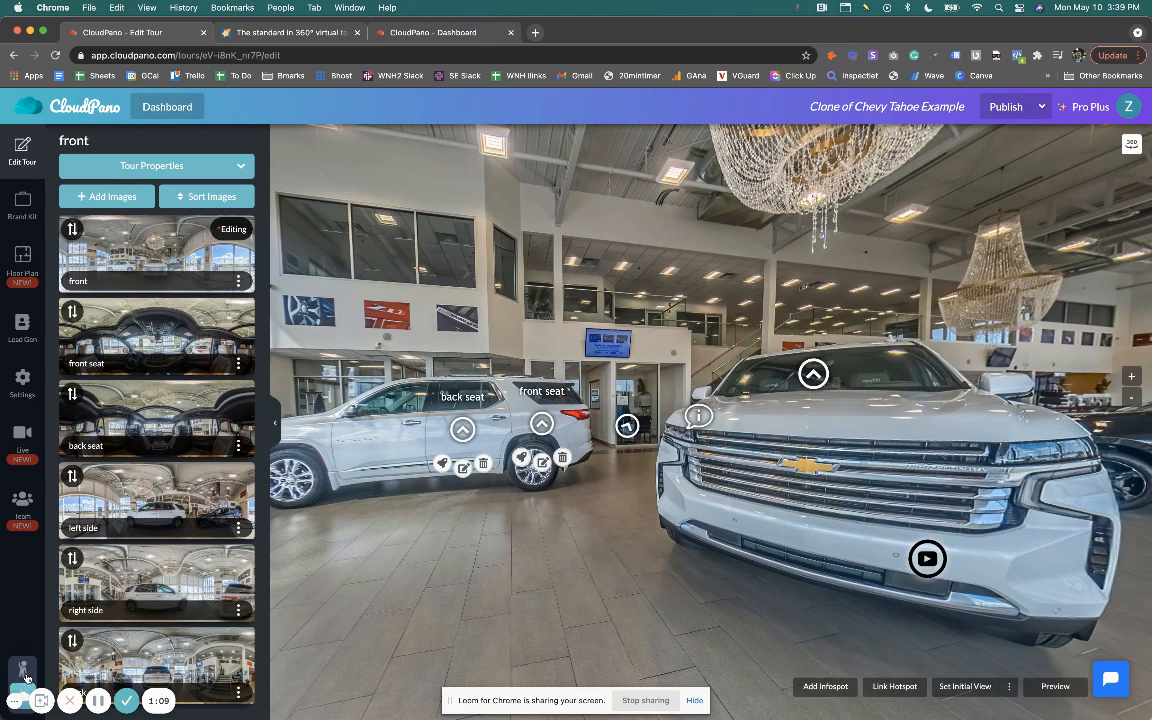
click(24, 670)
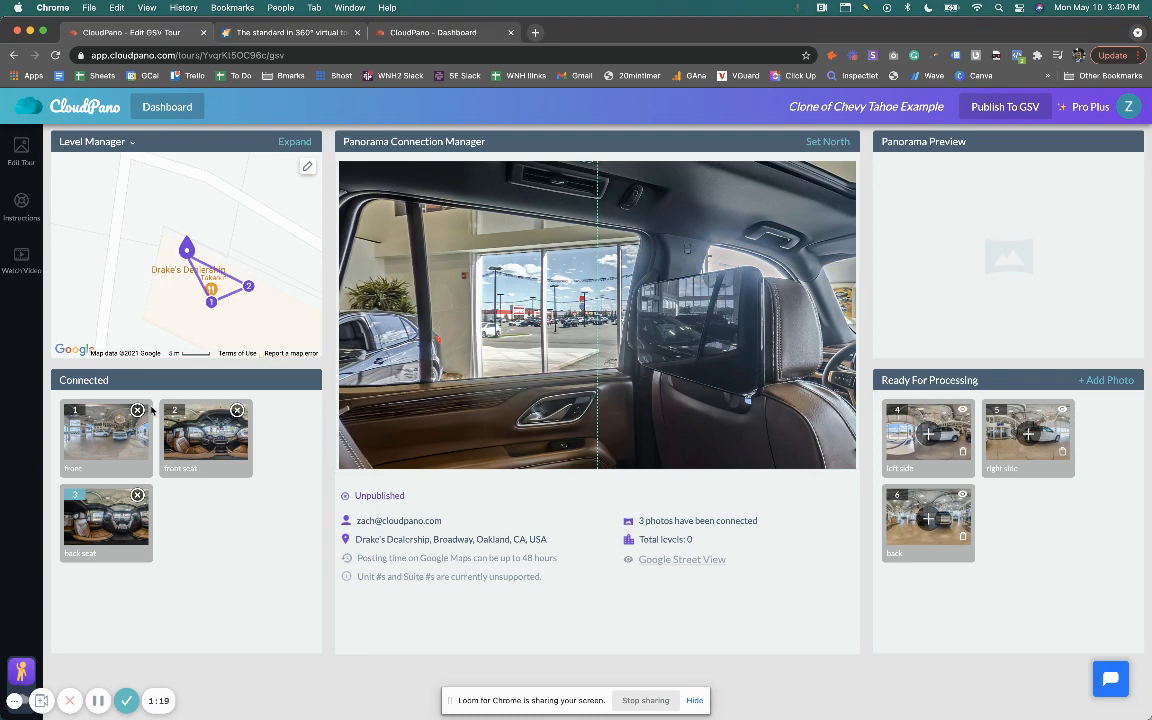
- Connect the left side photo to the tour and set its north point toward the windows beside the white SUV's front wheel
click(930, 433)
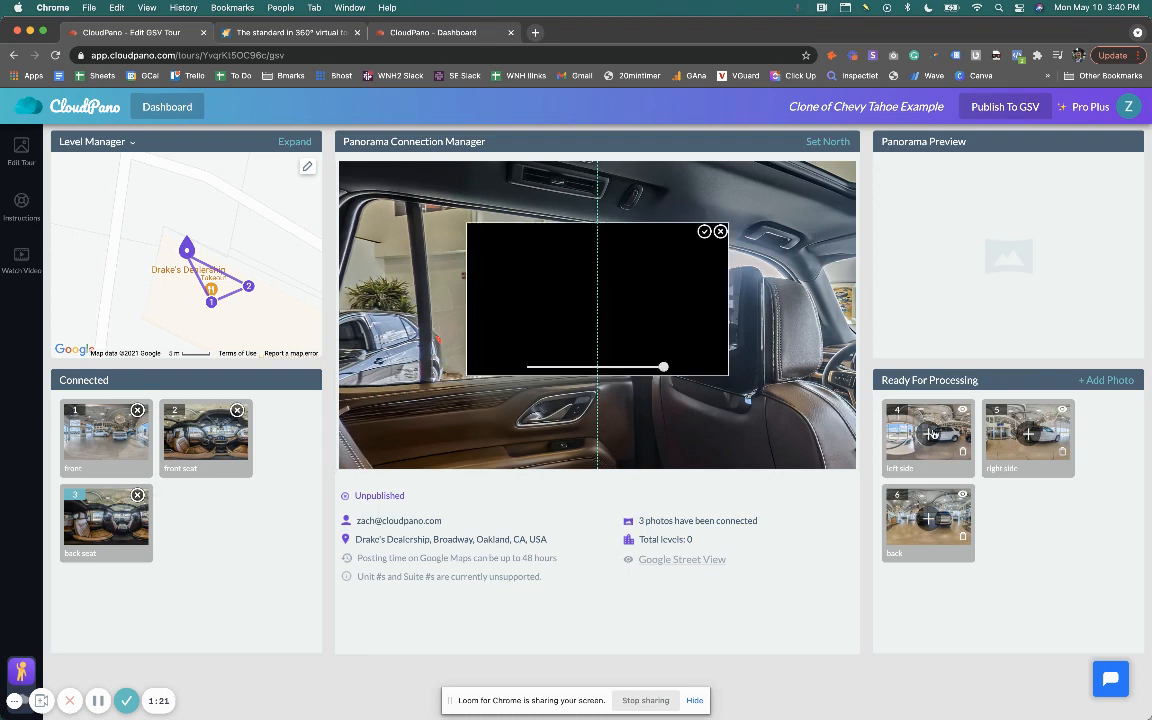
click(704, 232)
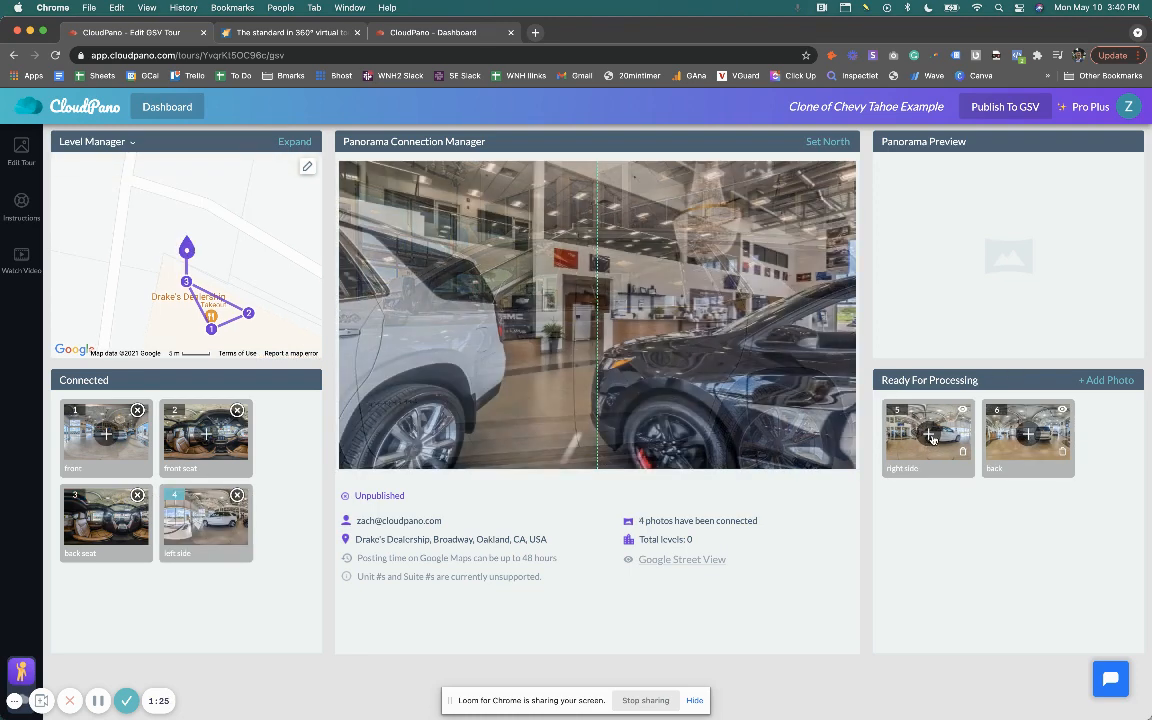
click(930, 433)
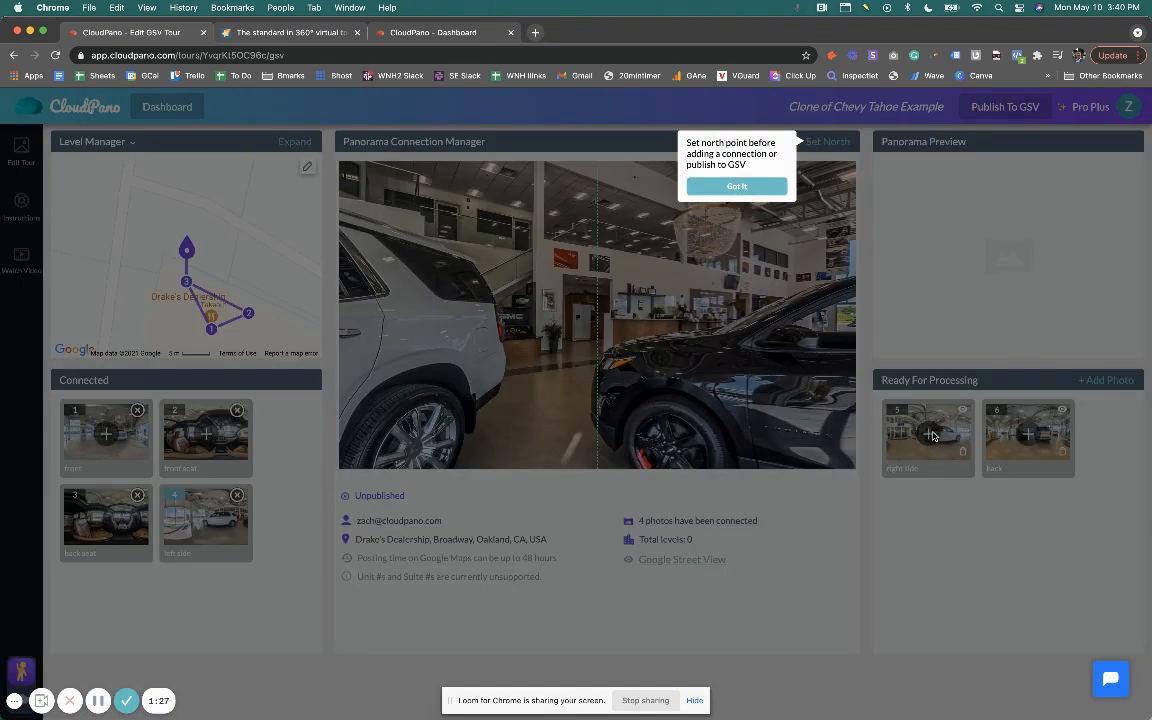
click(695, 182)
drag(577, 252, 670, 263)
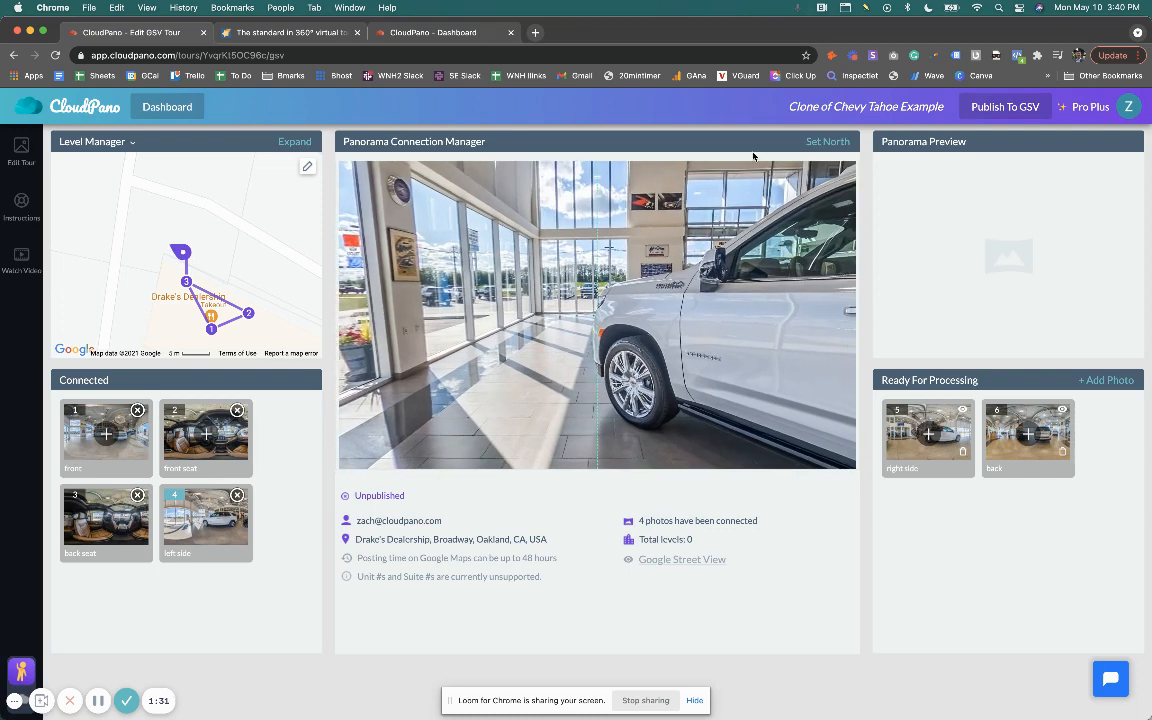
click(829, 145)
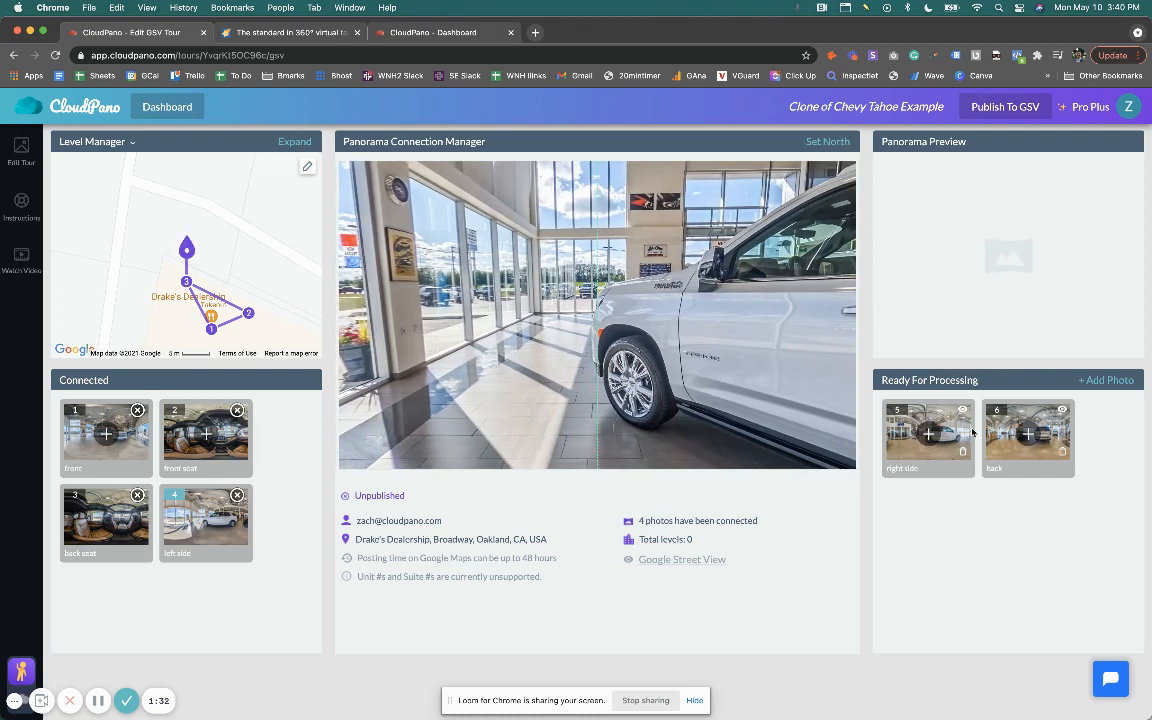
- Connect the right side photo and set its north point toward the showroom windows beside the white SUV's tail light
click(928, 433)
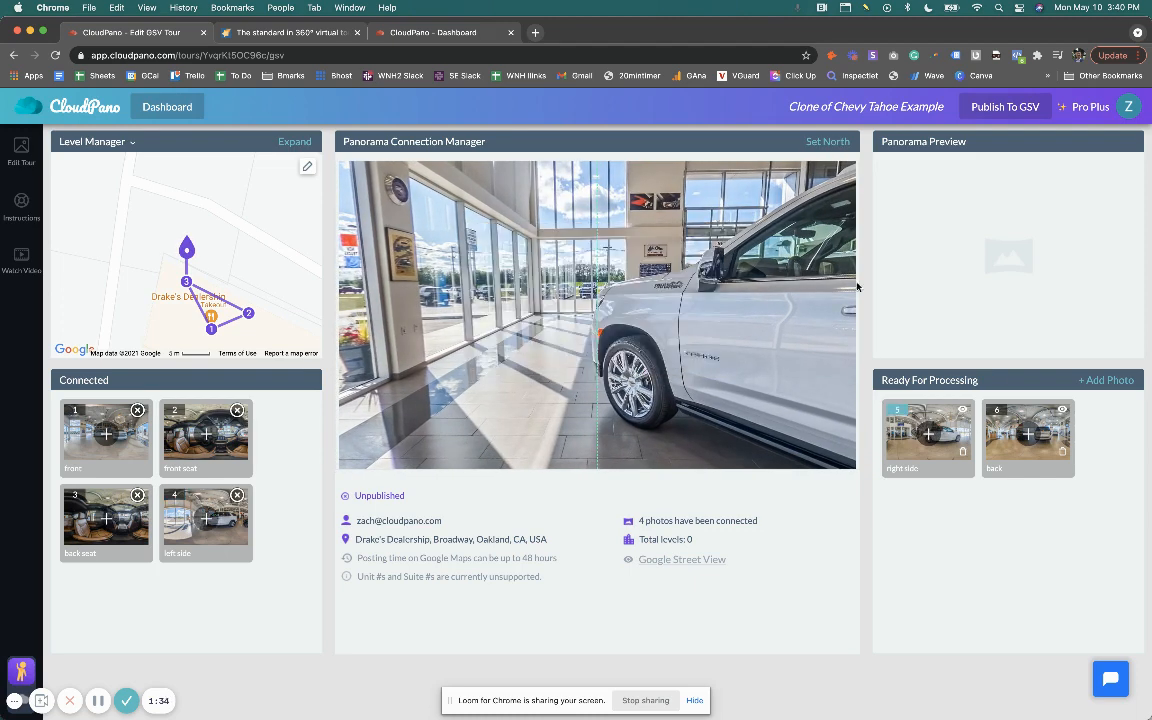
click(928, 436)
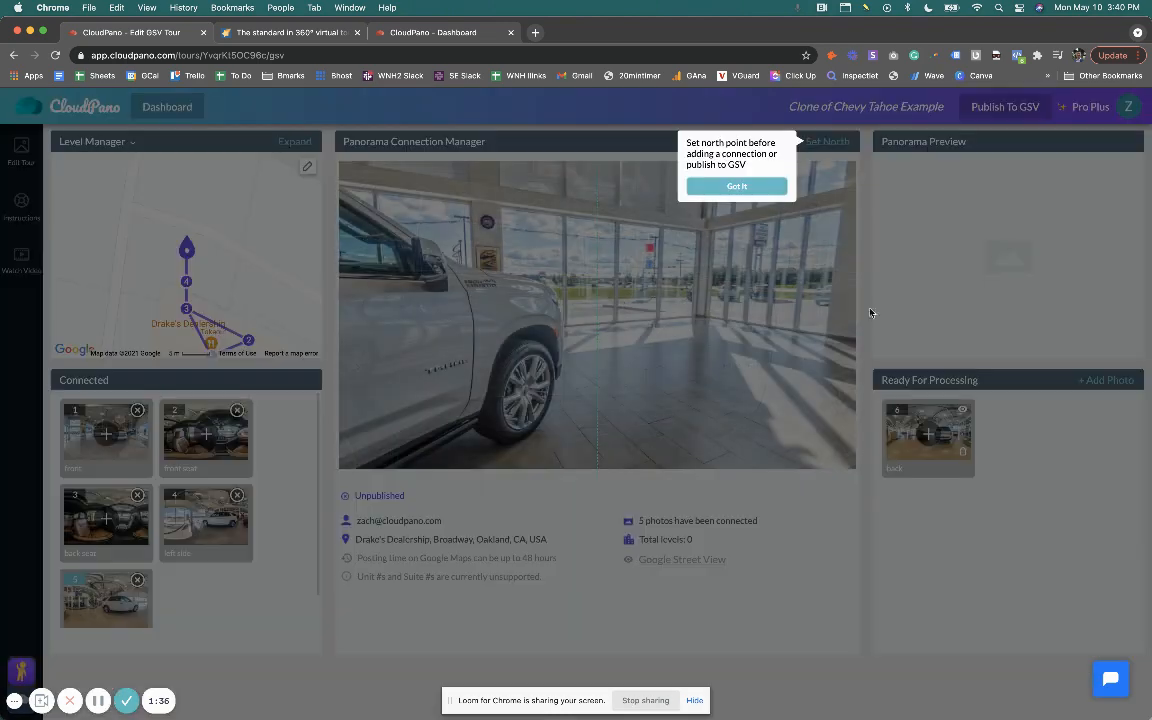
click(729, 187)
mouse_move(740, 266)
mouse_down()
mouse_move(668, 246)
mouse_move(670, 269)
mouse_up()
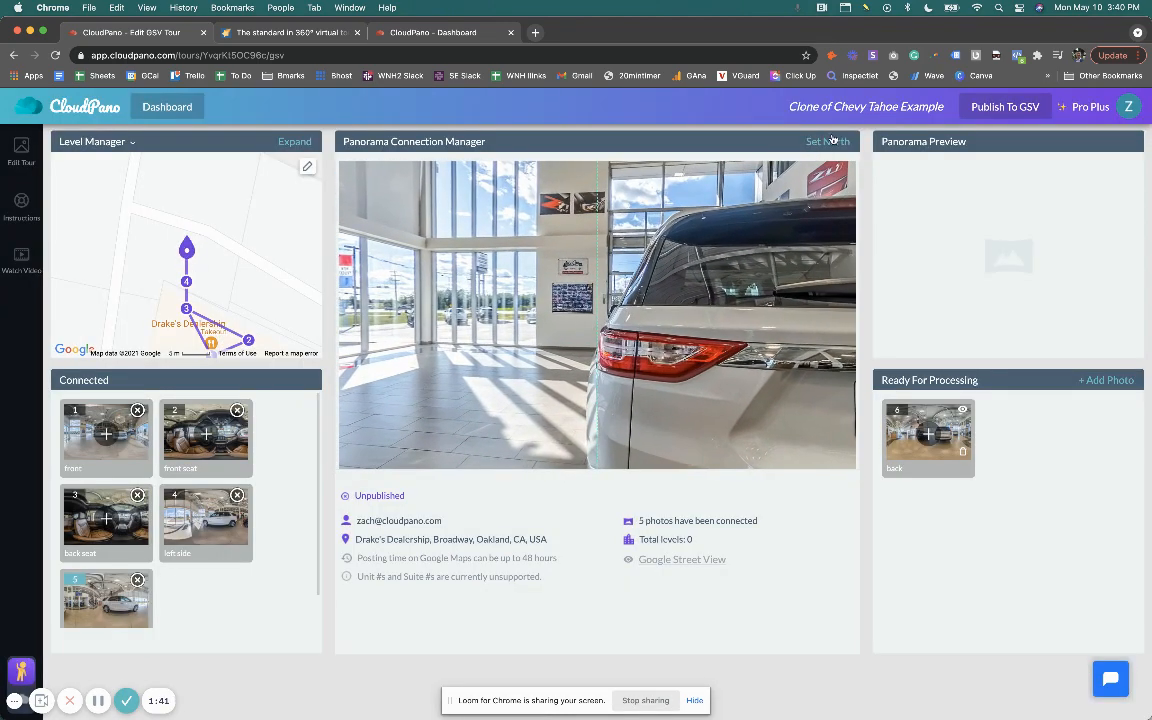
- Connect the back photo and set its north point with the view centred on the Tahoe's rear
click(928, 426)
click(704, 231)
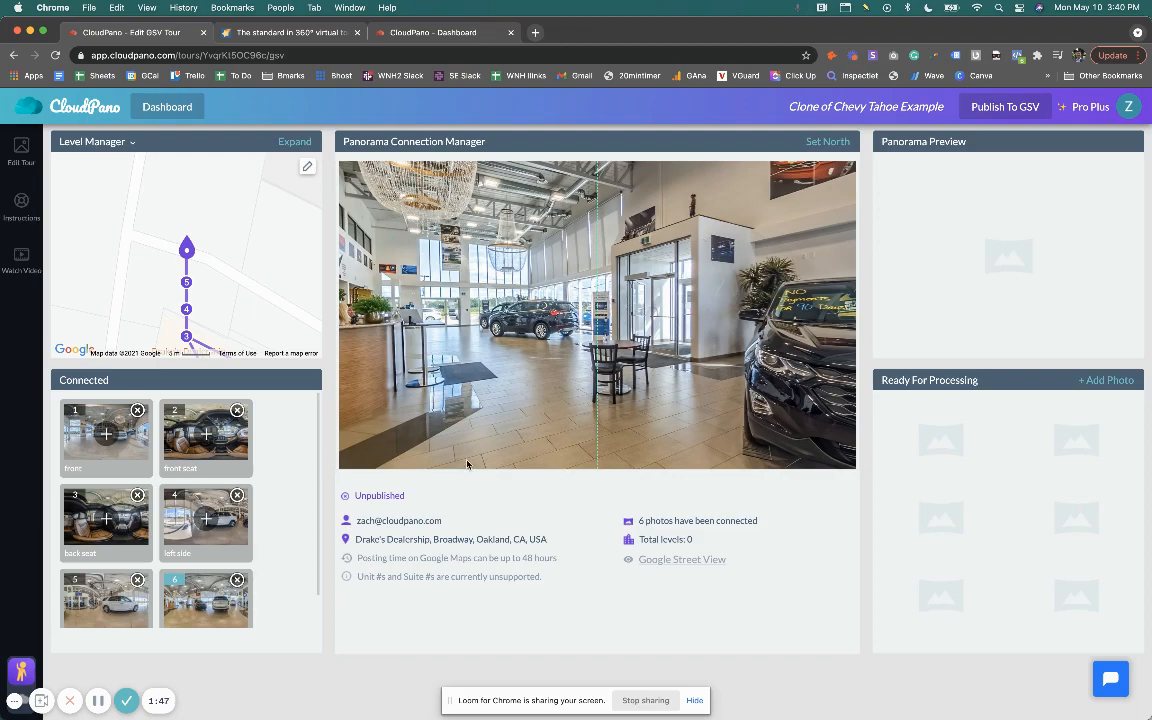
drag(798, 225, 699, 297)
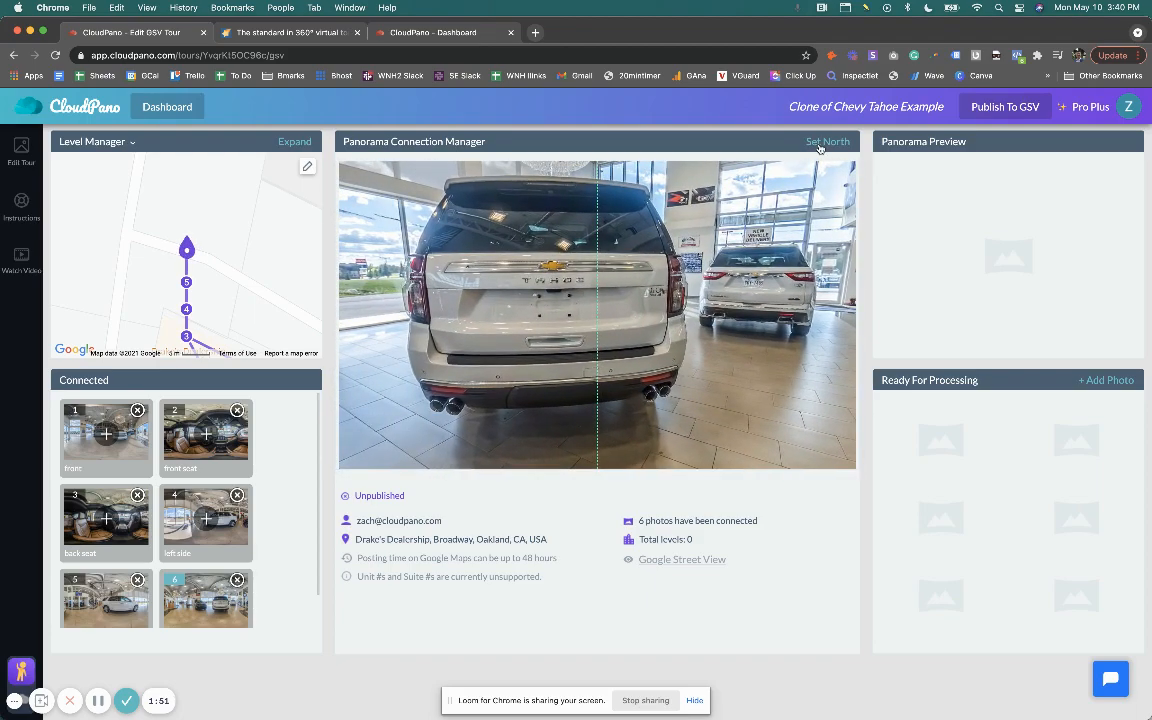
click(820, 148)
- Enlarge the level map and reposition the six panorama pins in a loop around the Drake's Dealership building
click(287, 145)
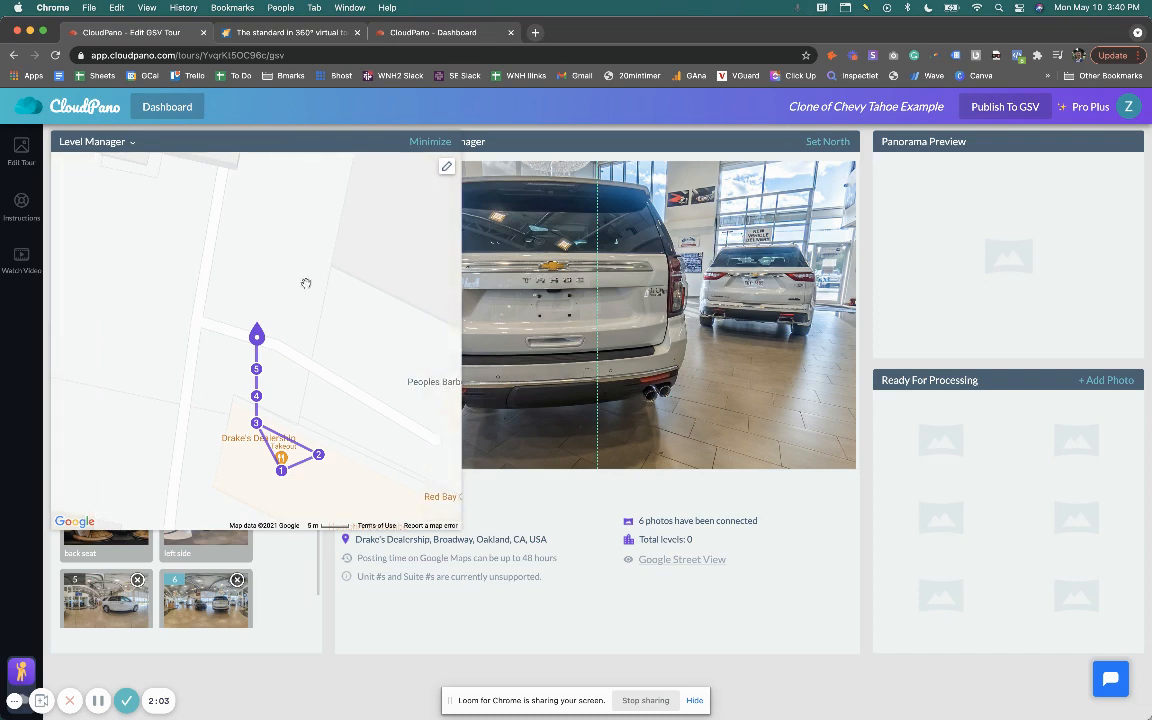
drag(370, 379, 333, 285)
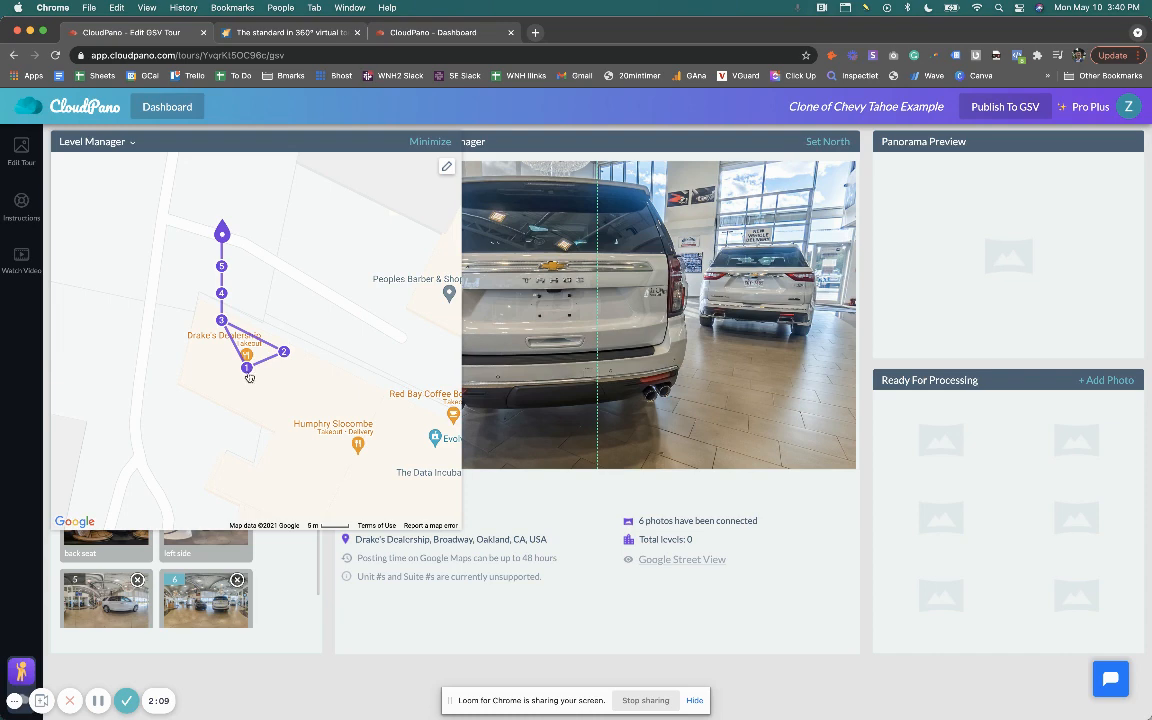
drag(247, 380, 260, 418)
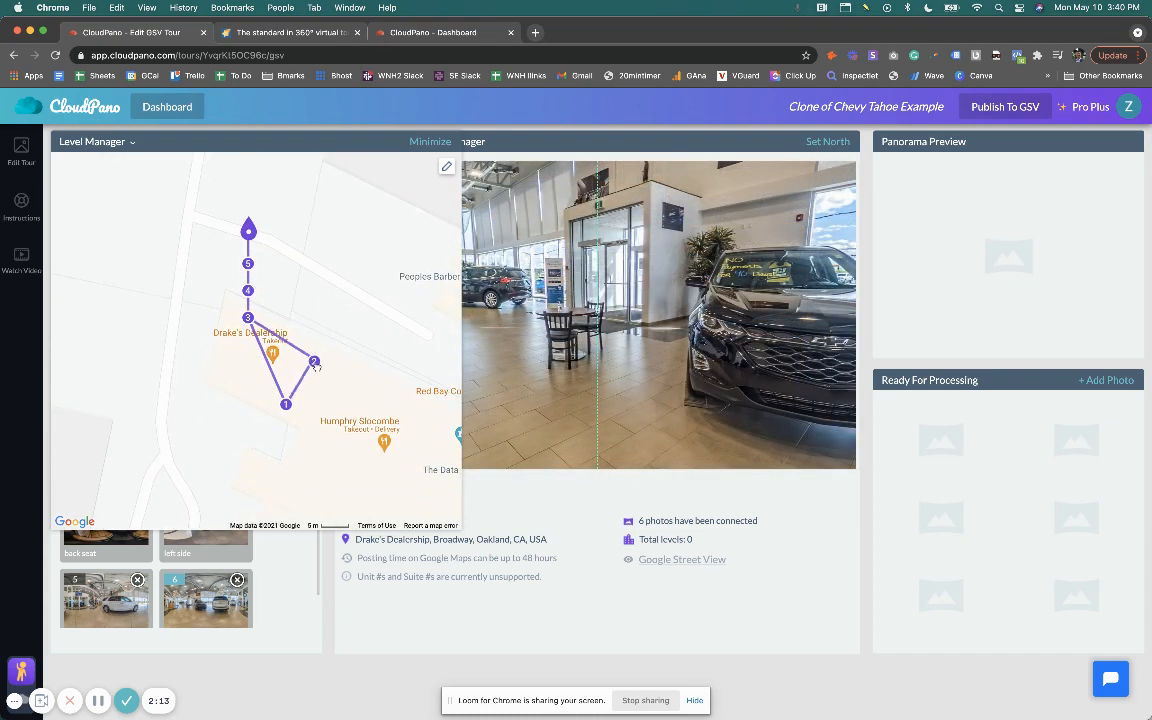
click(322, 373)
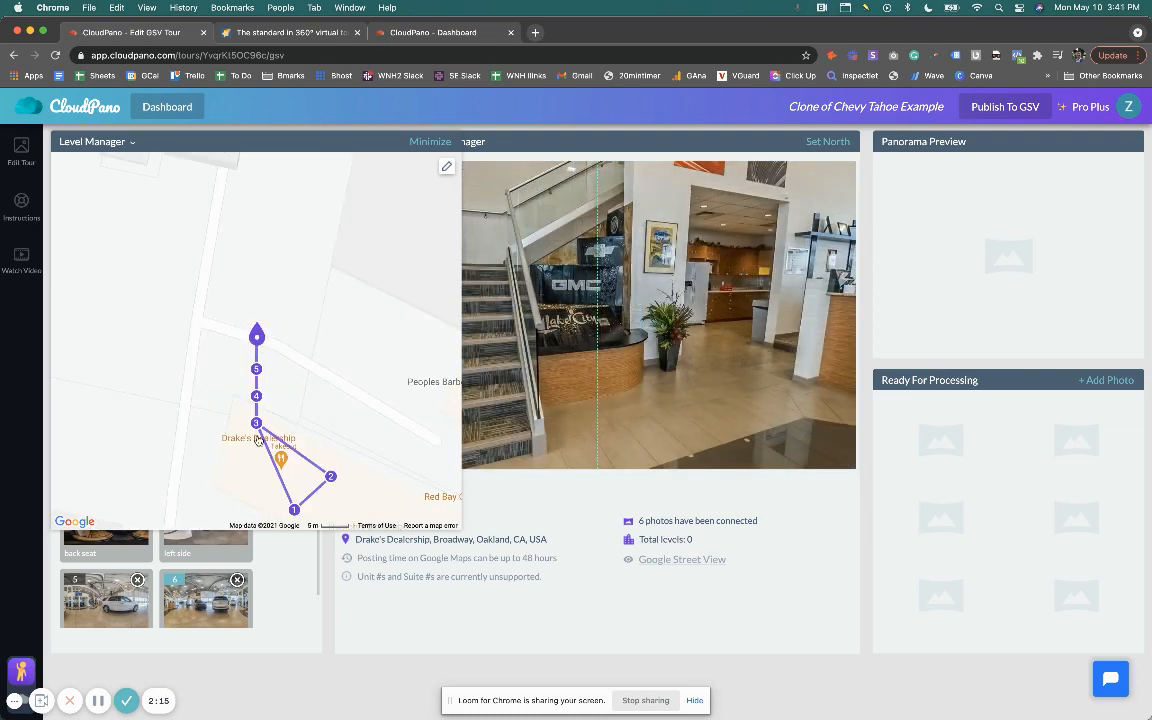
drag(256, 423, 239, 482)
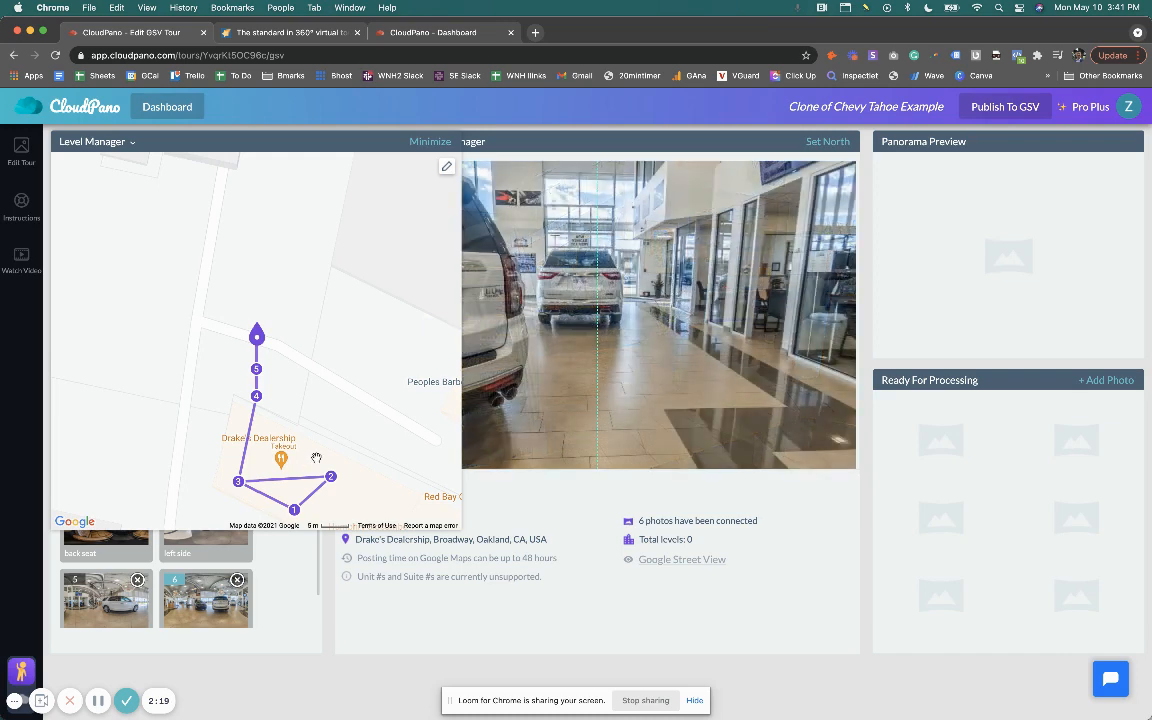
drag(256, 396, 257, 440)
drag(259, 373, 297, 455)
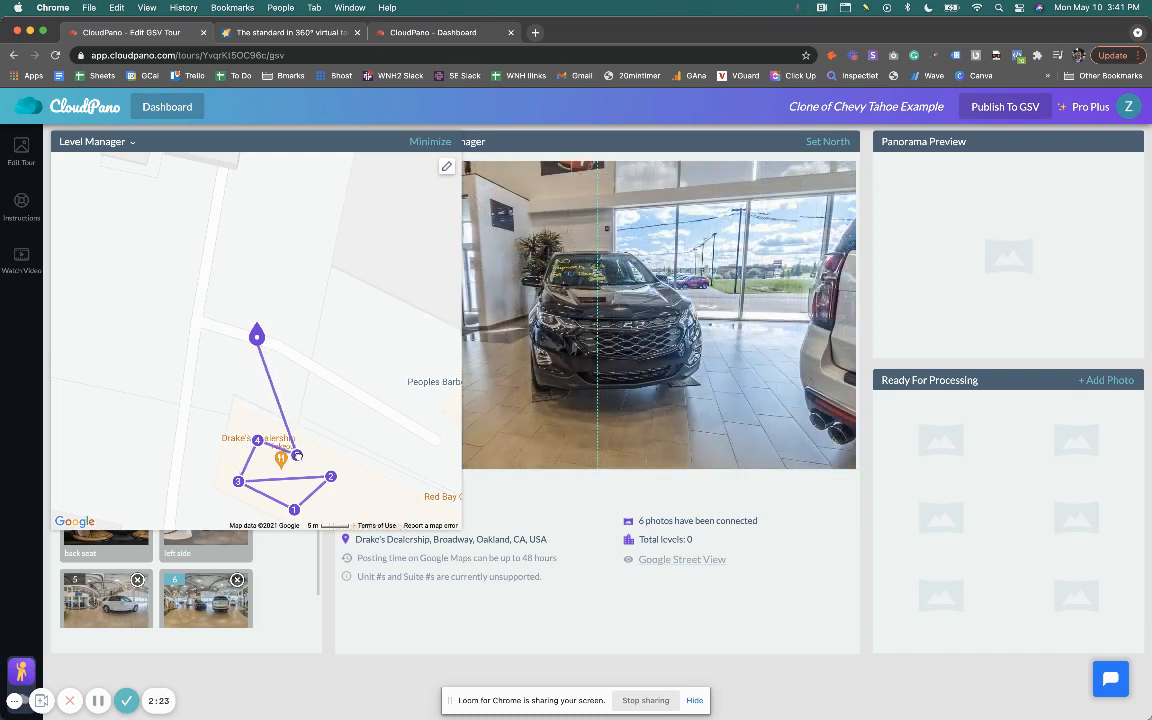
mouse_move(257, 336)
mouse_down()
mouse_move(358, 418)
mouse_move(337, 445)
mouse_up()
drag(520, 290, 314, 326)
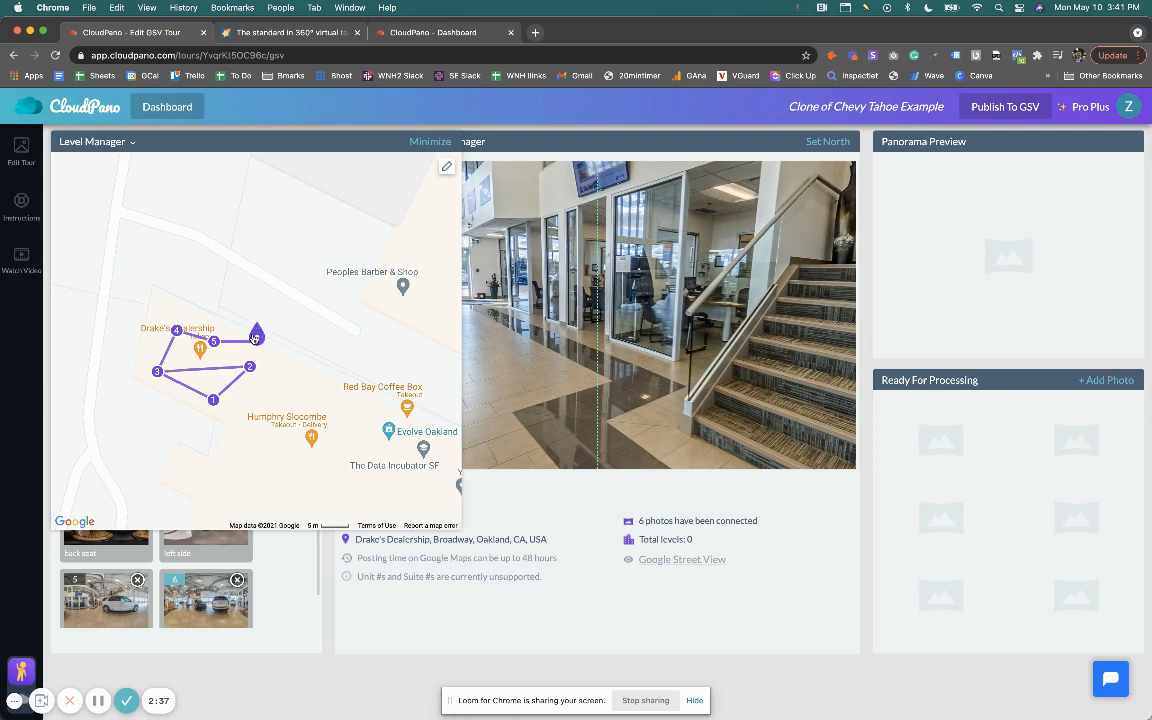
scroll(258, 345, up, 4)
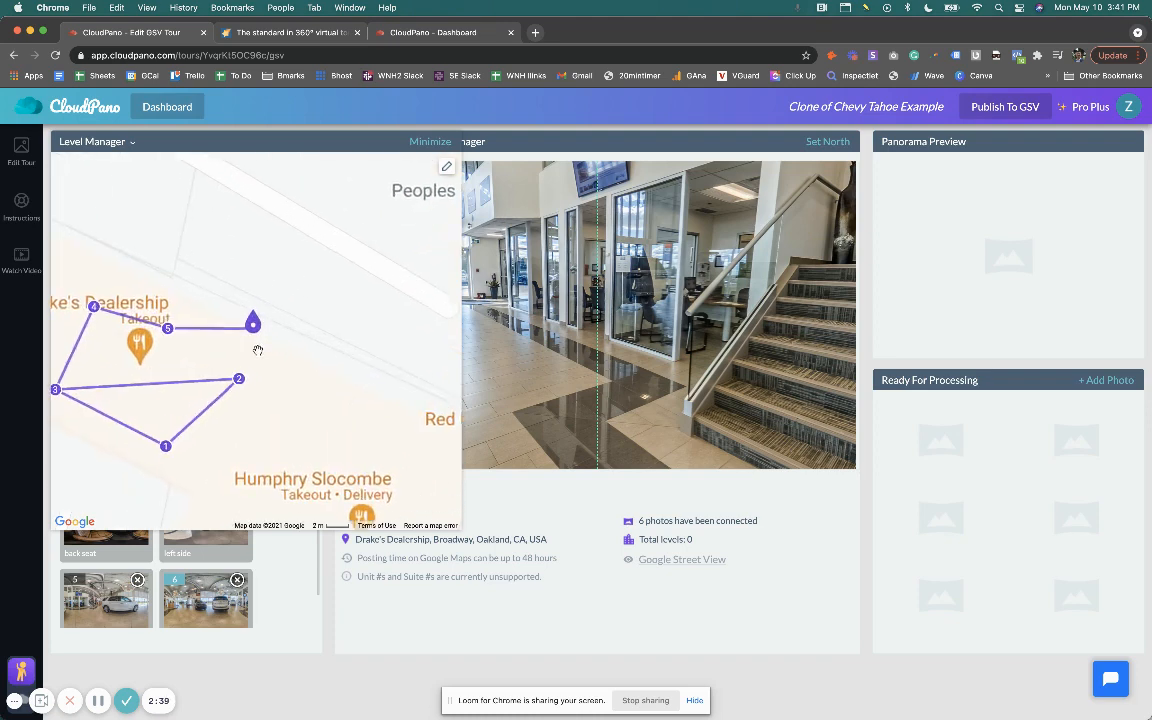
drag(297, 398, 395, 420)
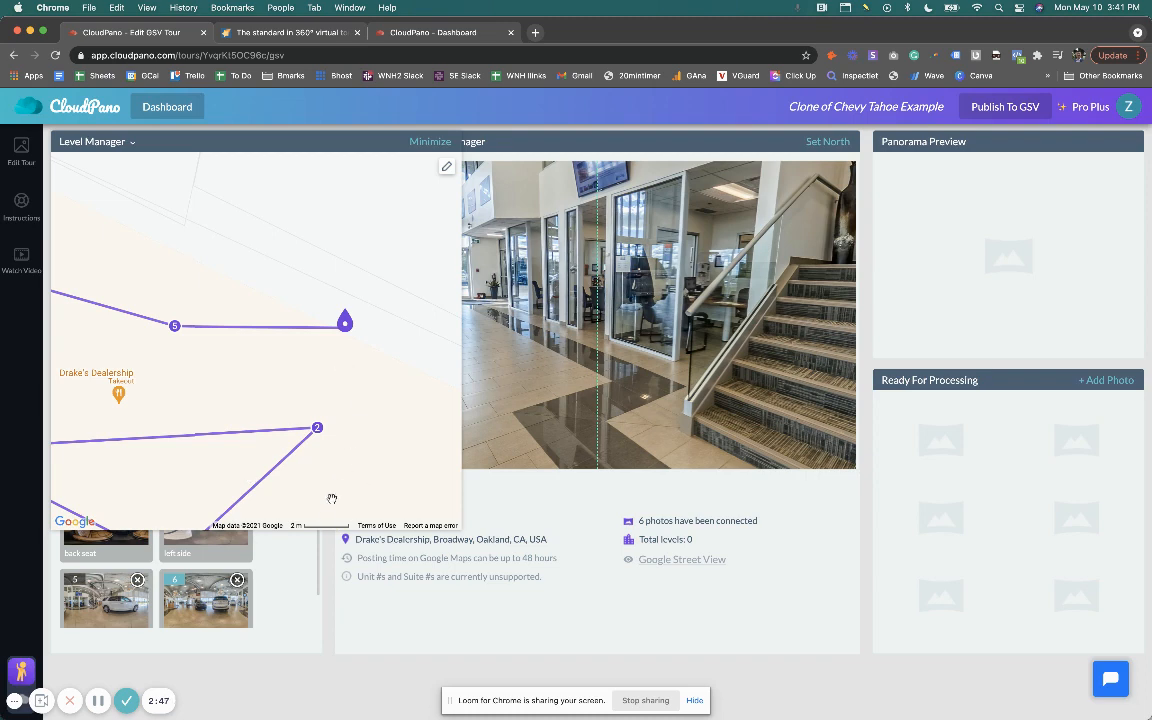
scroll(324, 378, down, 3)
scroll(324, 378, down, 2)
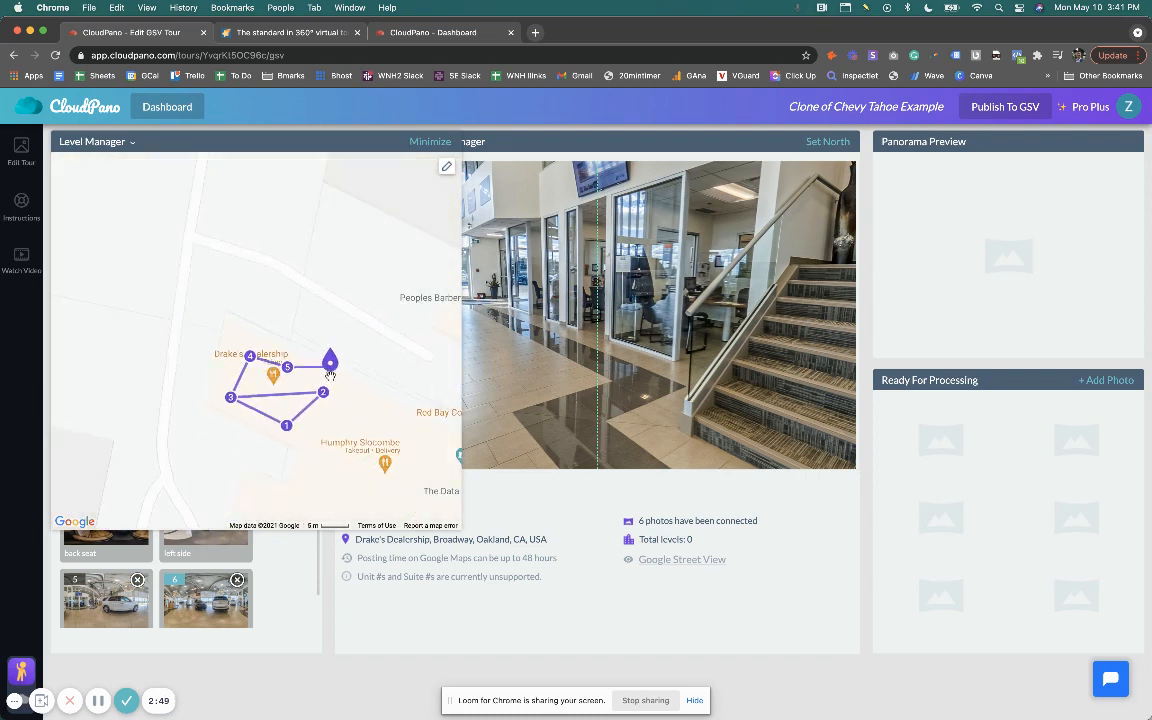
drag(370, 381, 359, 362)
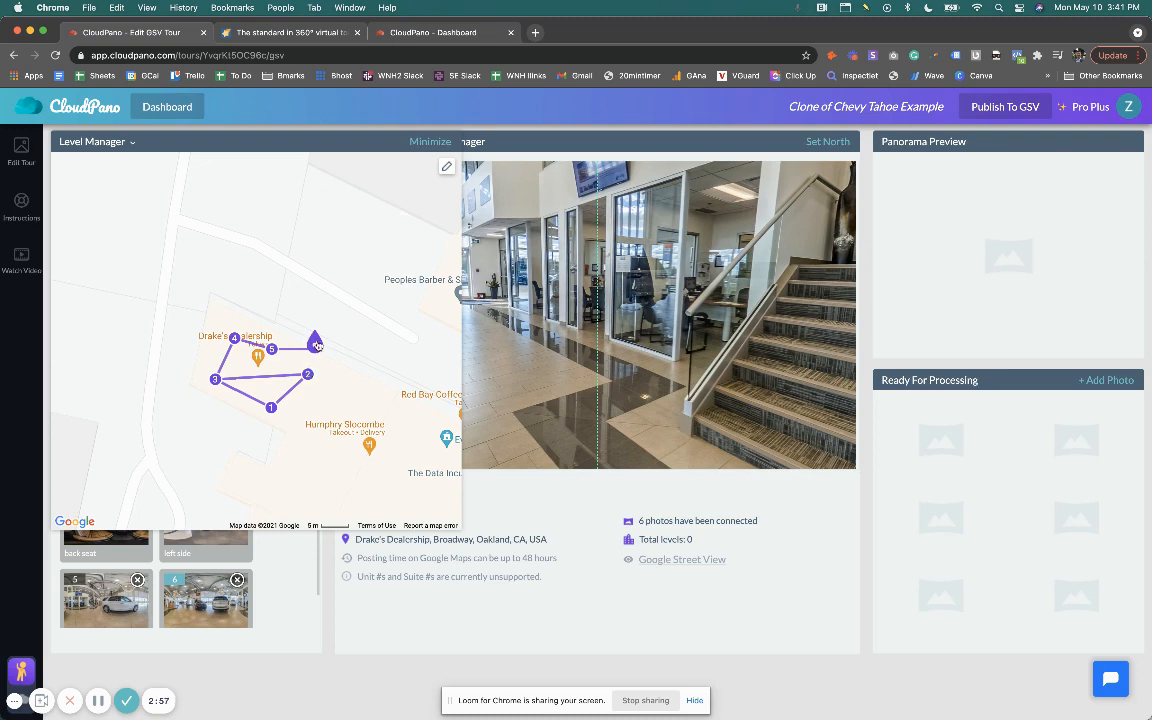
- Turn on connection editing, link map pin 6 to pins 1, 2, 3 and 4, and shift pin 5 slightly north
click(447, 167)
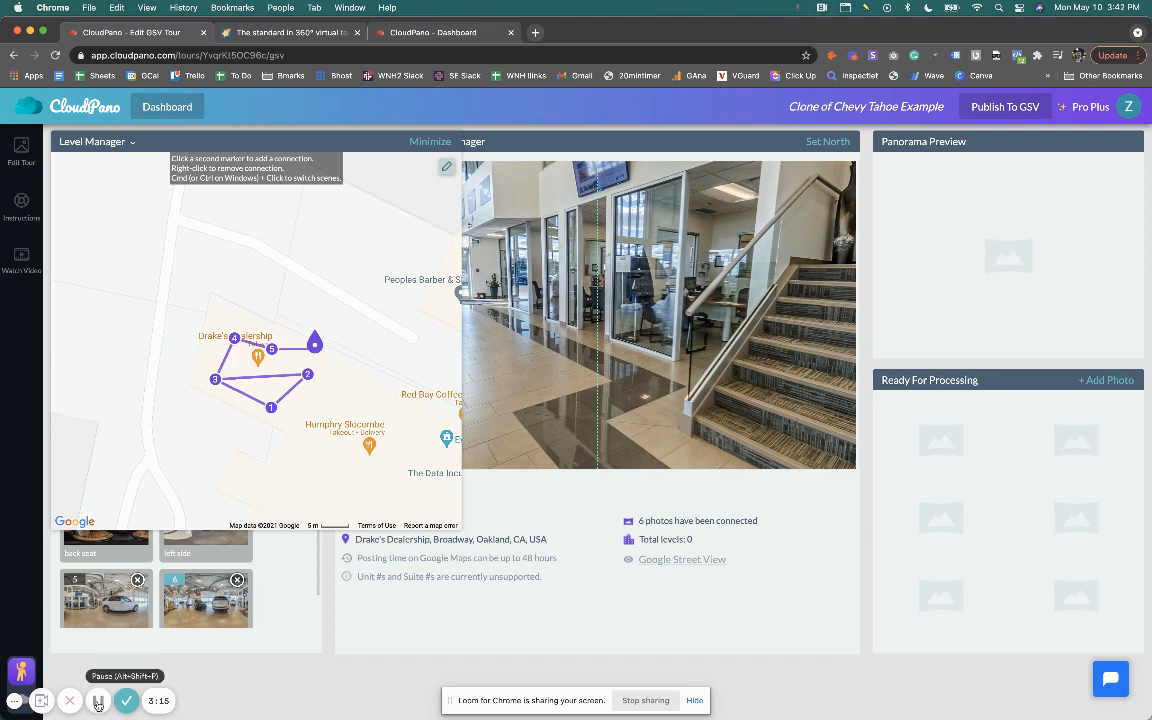
click(310, 379)
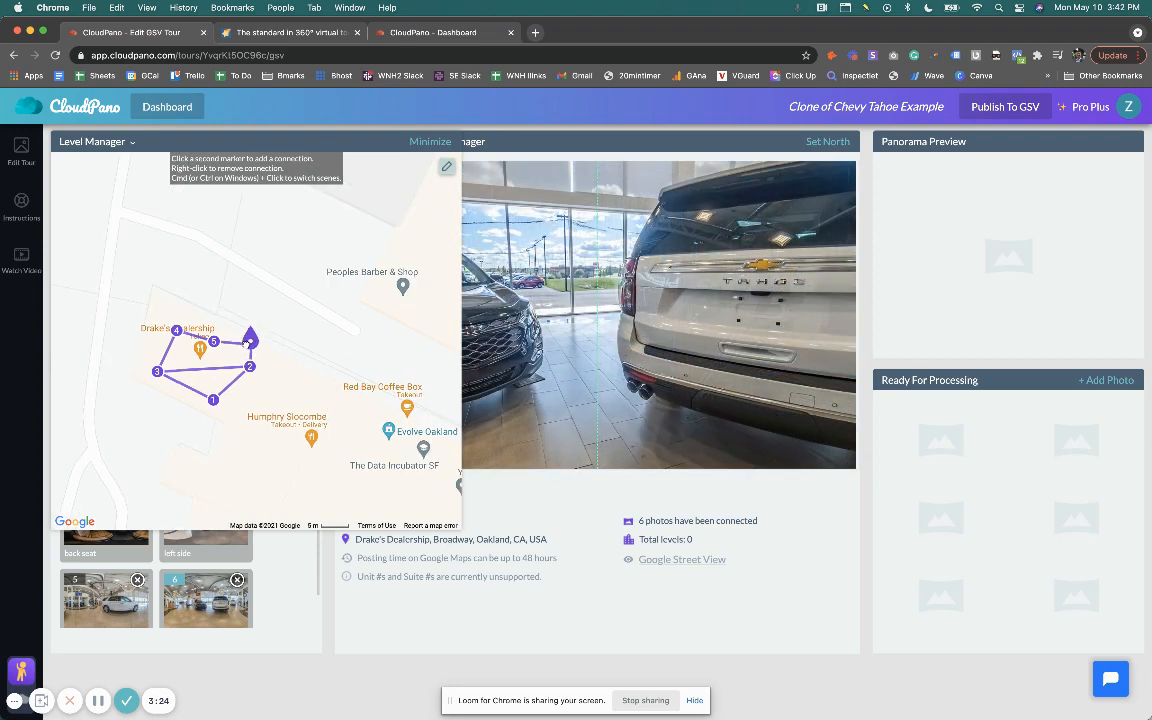
drag(247, 343, 240, 347)
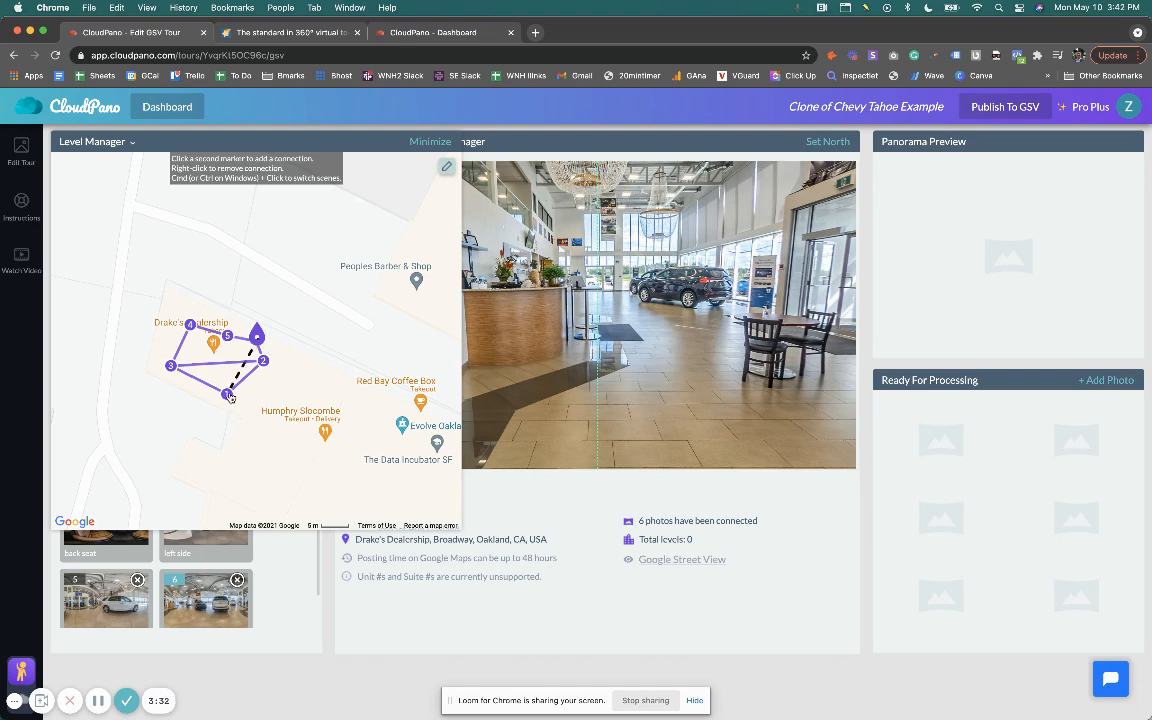
click(229, 396)
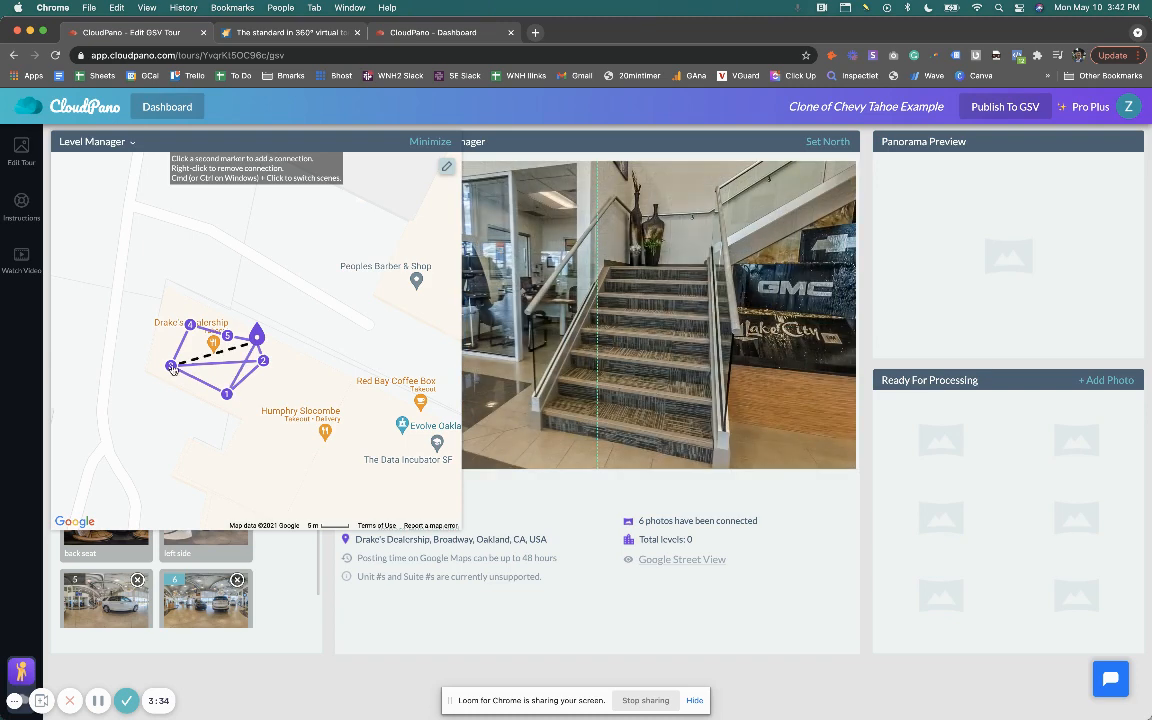
click(173, 369)
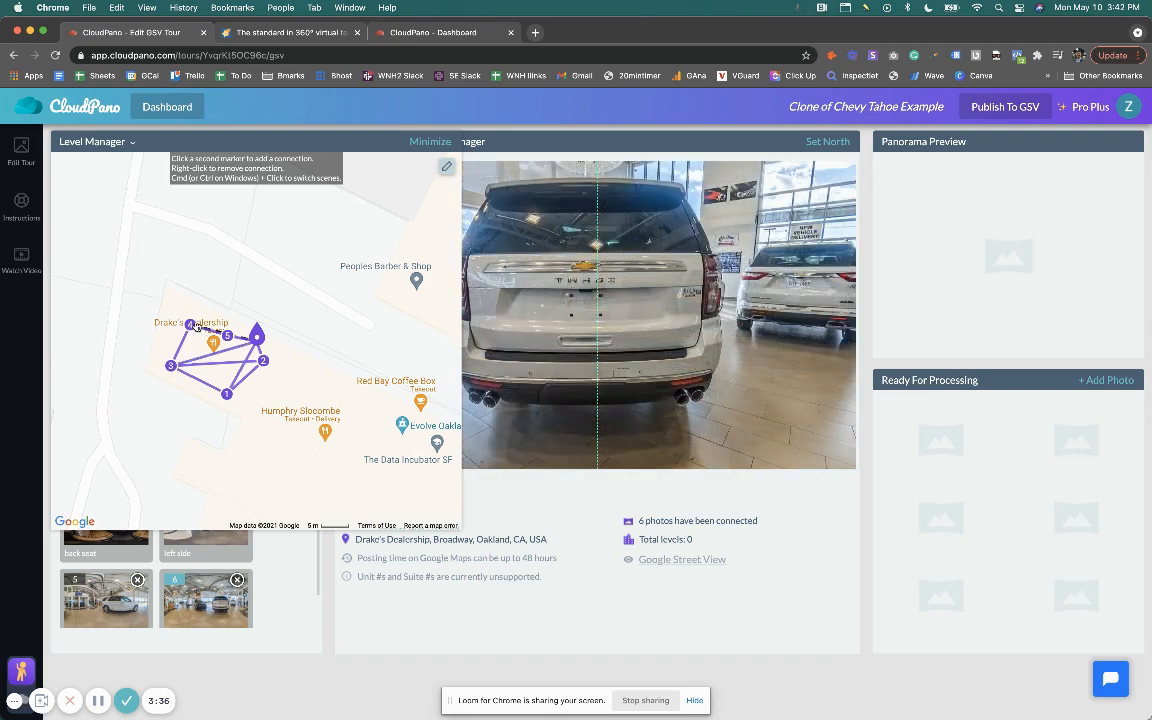
drag(228, 337, 223, 322)
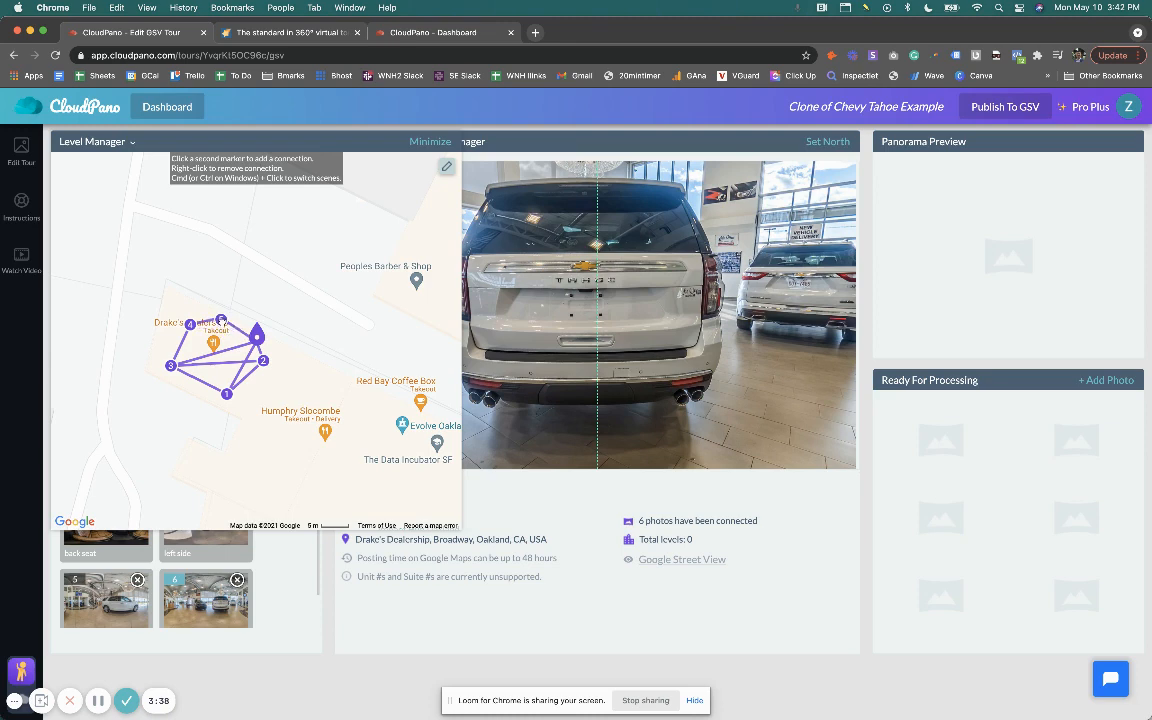
click(192, 328)
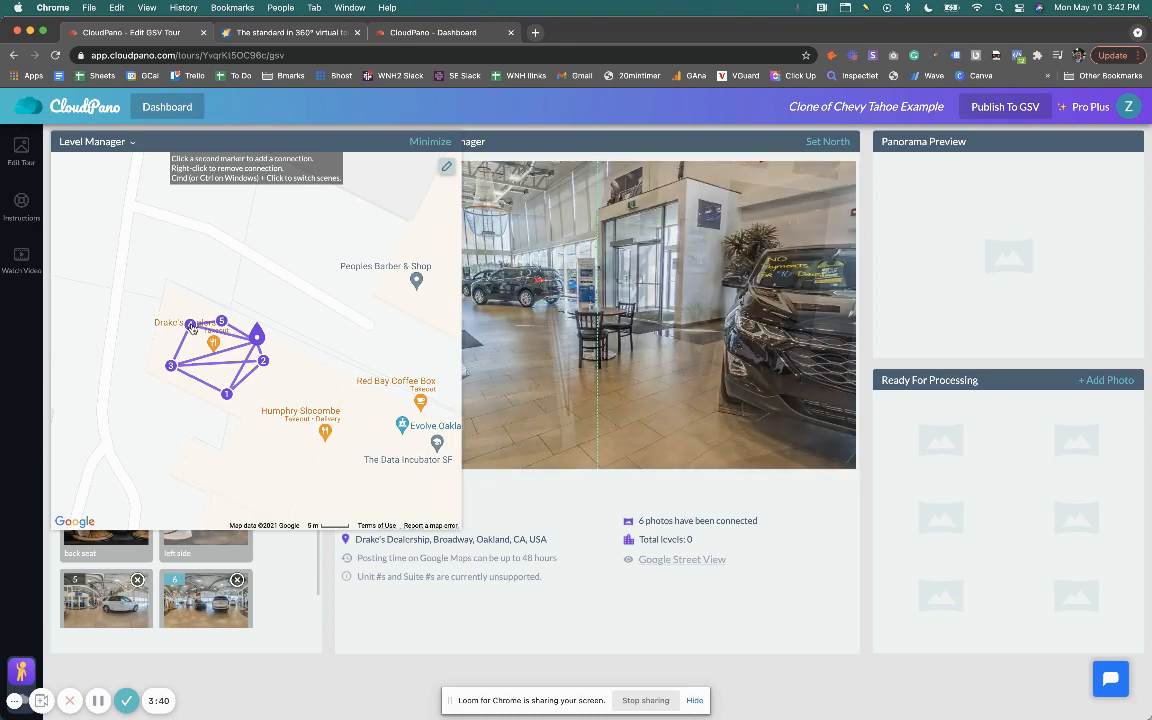
- Switch to panorama 1 and back to panorama 6, and examine the connection lines around pin 6 up close
click(228, 396)
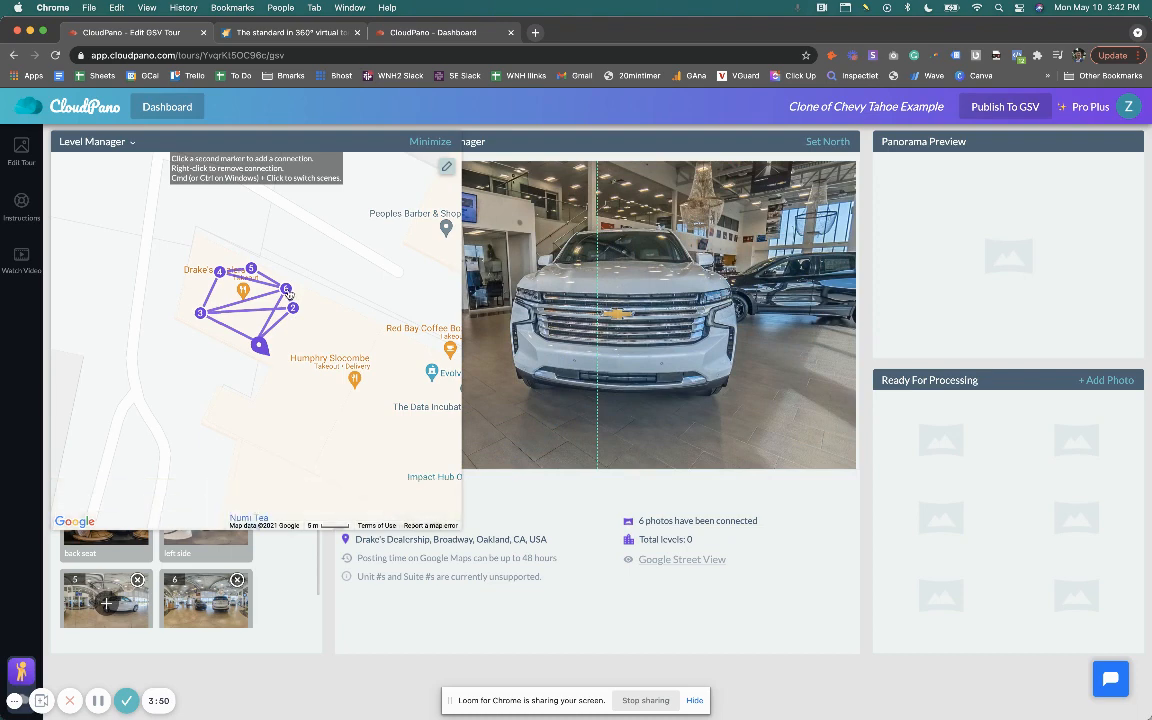
click(286, 290)
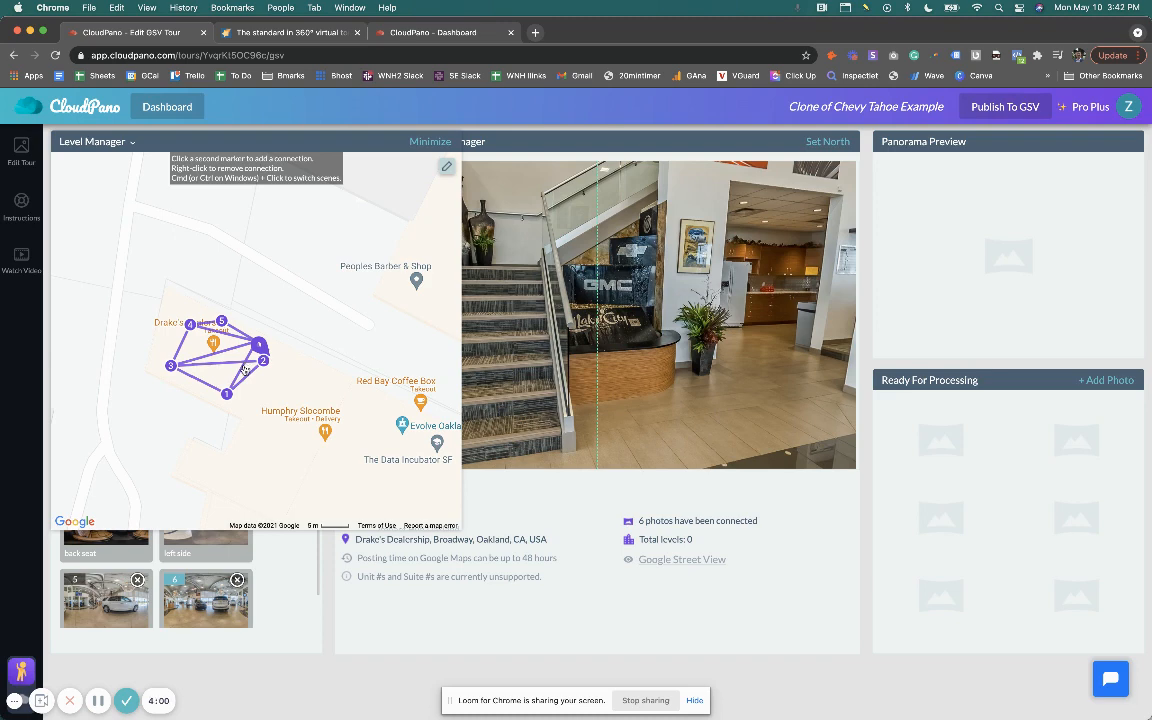
scroll(245, 370, up, 3)
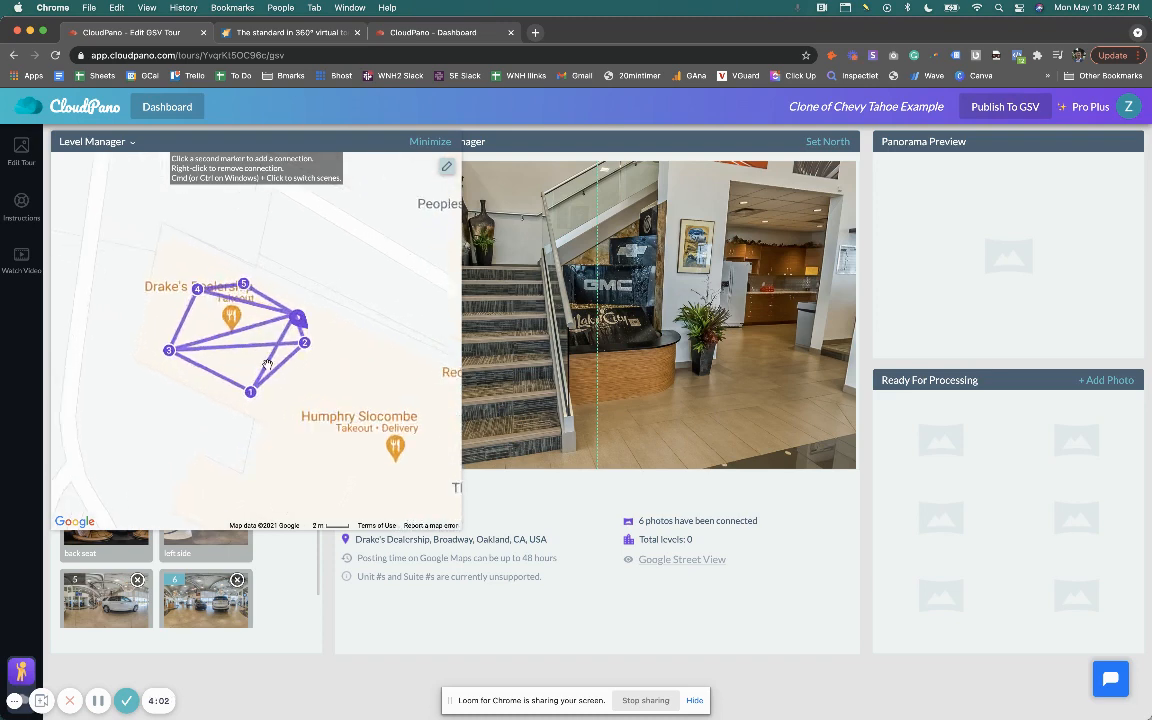
scroll(267, 364, up, 3)
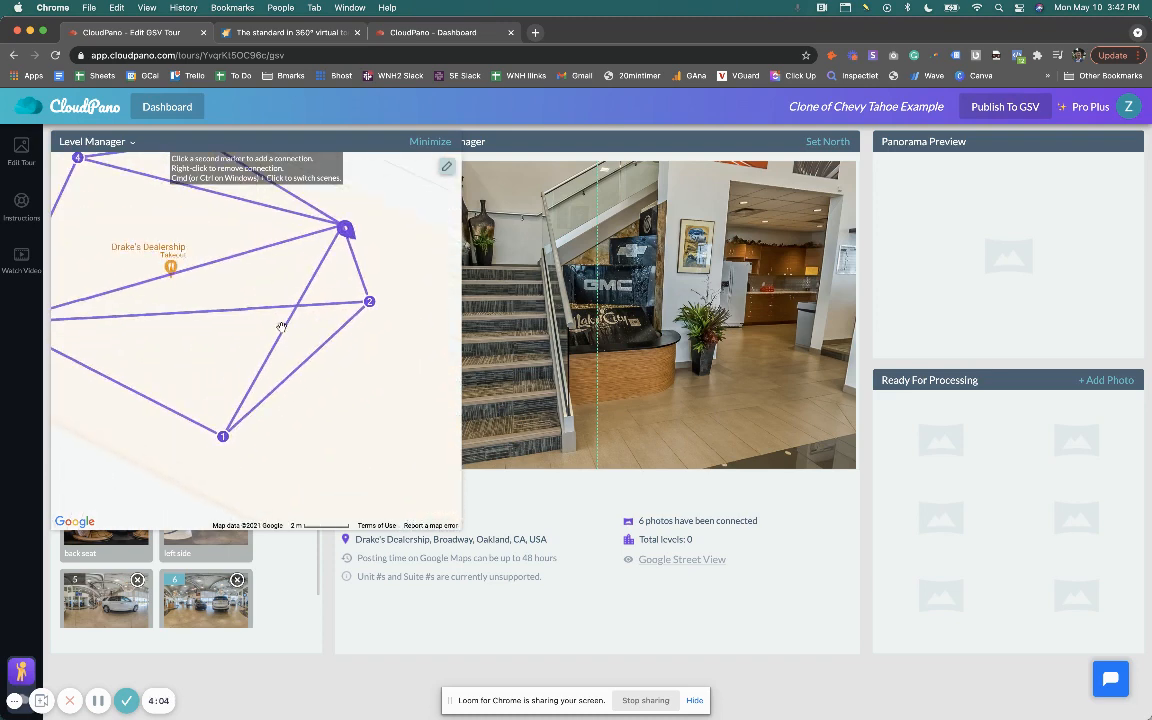
drag(285, 334, 238, 384)
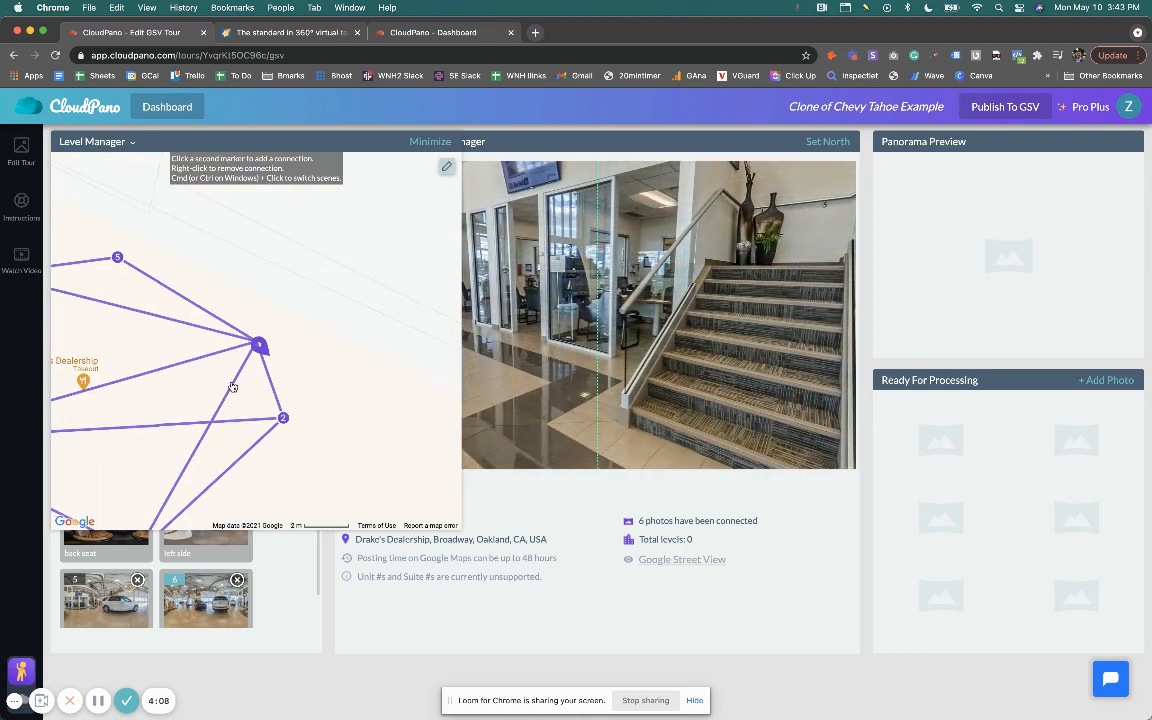
scroll(235, 385, down, 2)
scroll(233, 387, down, 2)
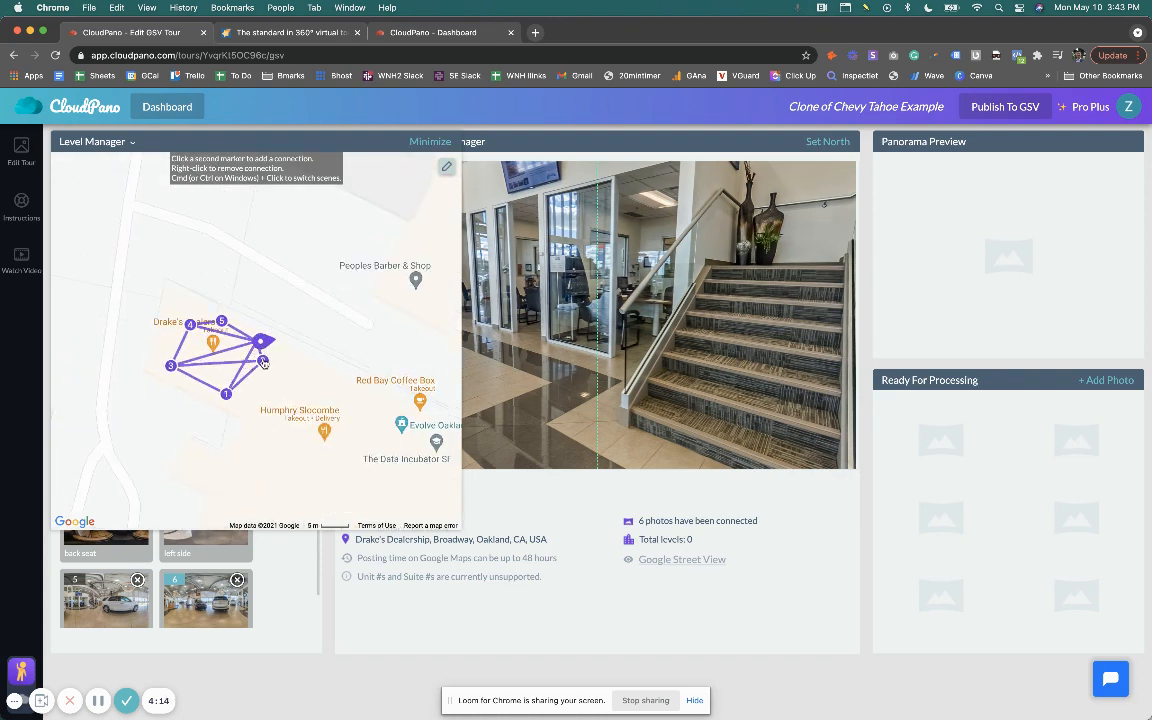
- Remove all of pin 6's connections to the other panorama pins, keeping panorama 6 as the active scene
super+click(262, 361)
super+click(254, 322)
scroll(246, 362, down, 3)
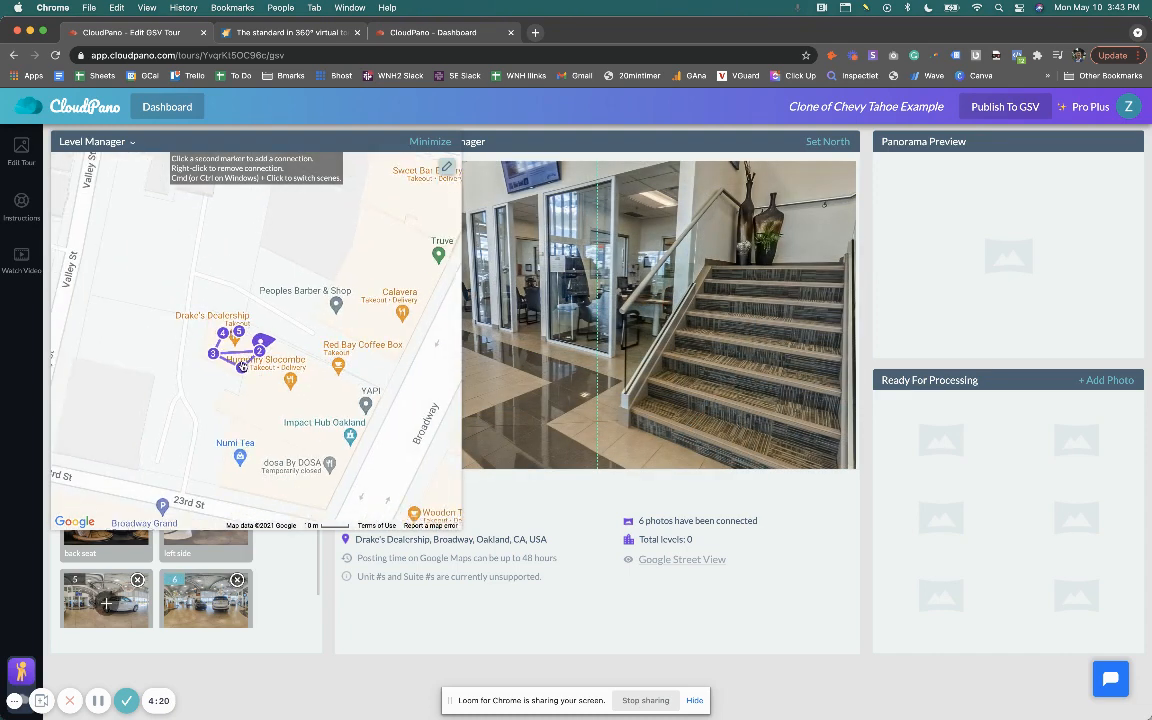
- Make panorama 5 the active scene and connect it to pins 6 and 1, removing and re-adding the pin 1 link
scroll(248, 363, up, 5)
scroll(246, 362, up, 2)
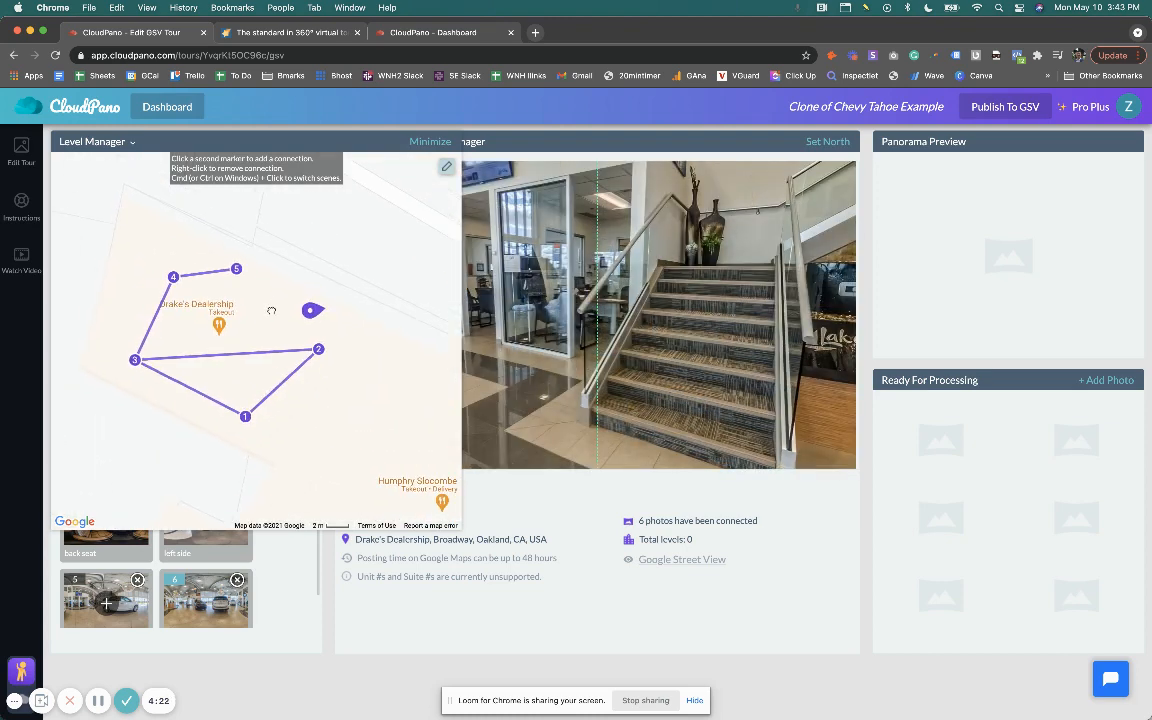
super+click(236, 270)
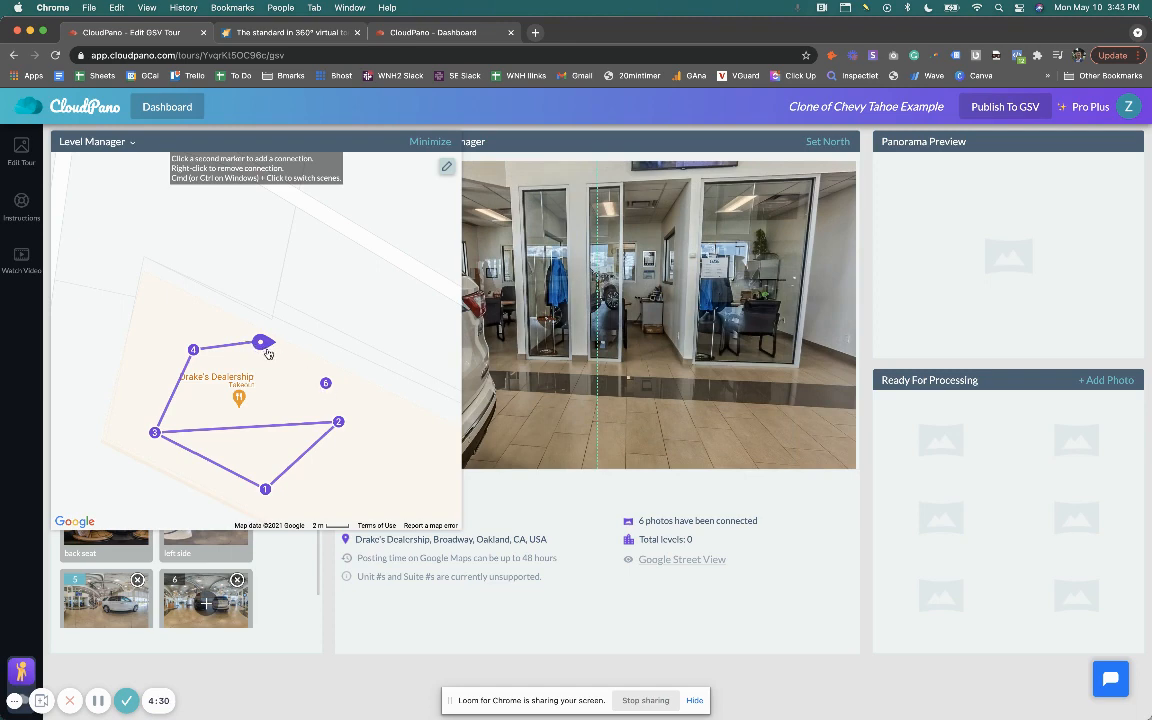
click(329, 387)
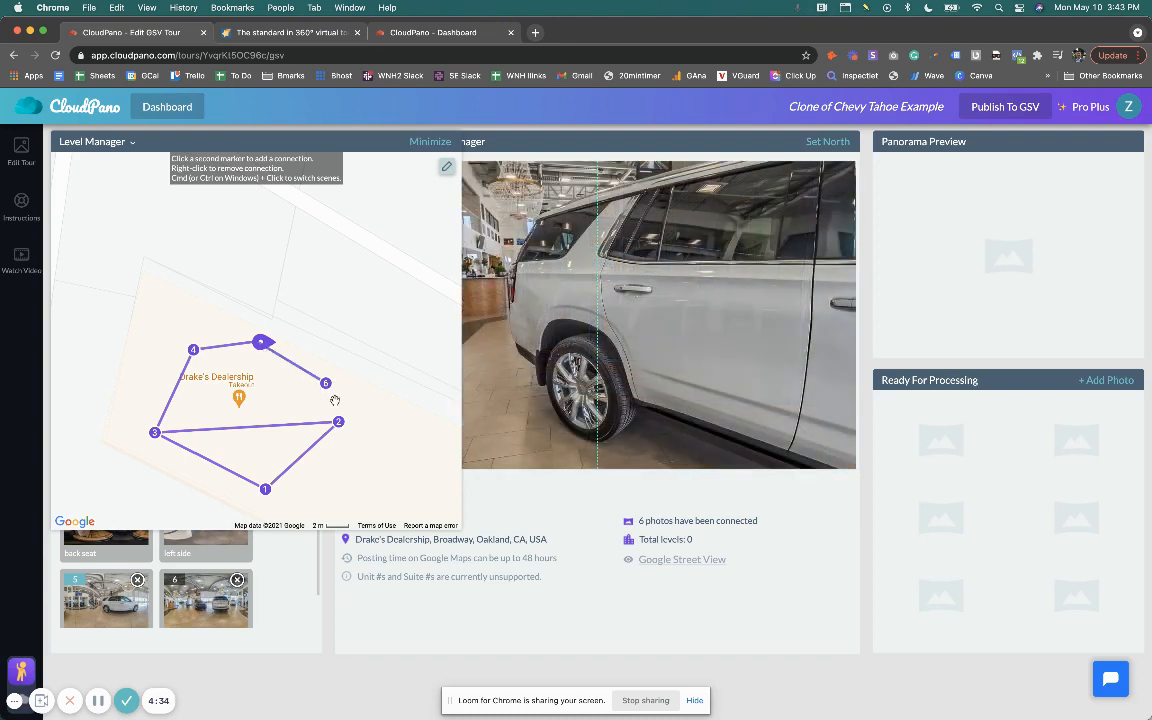
click(264, 490)
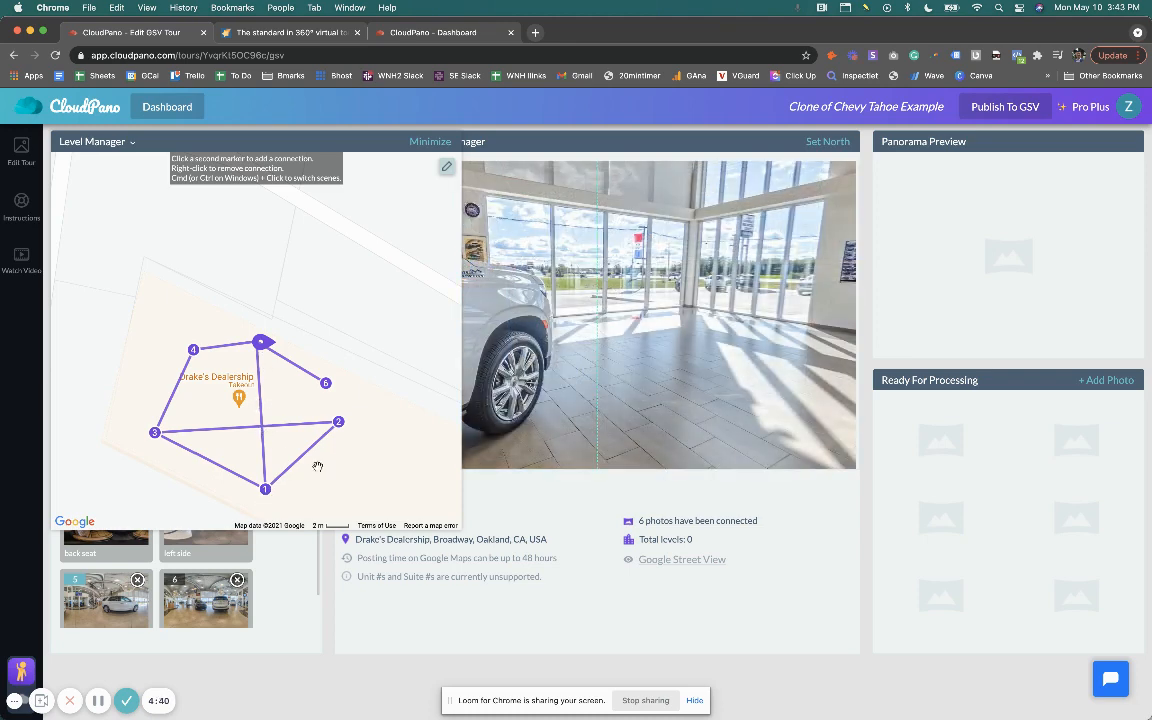
right_click(266, 490)
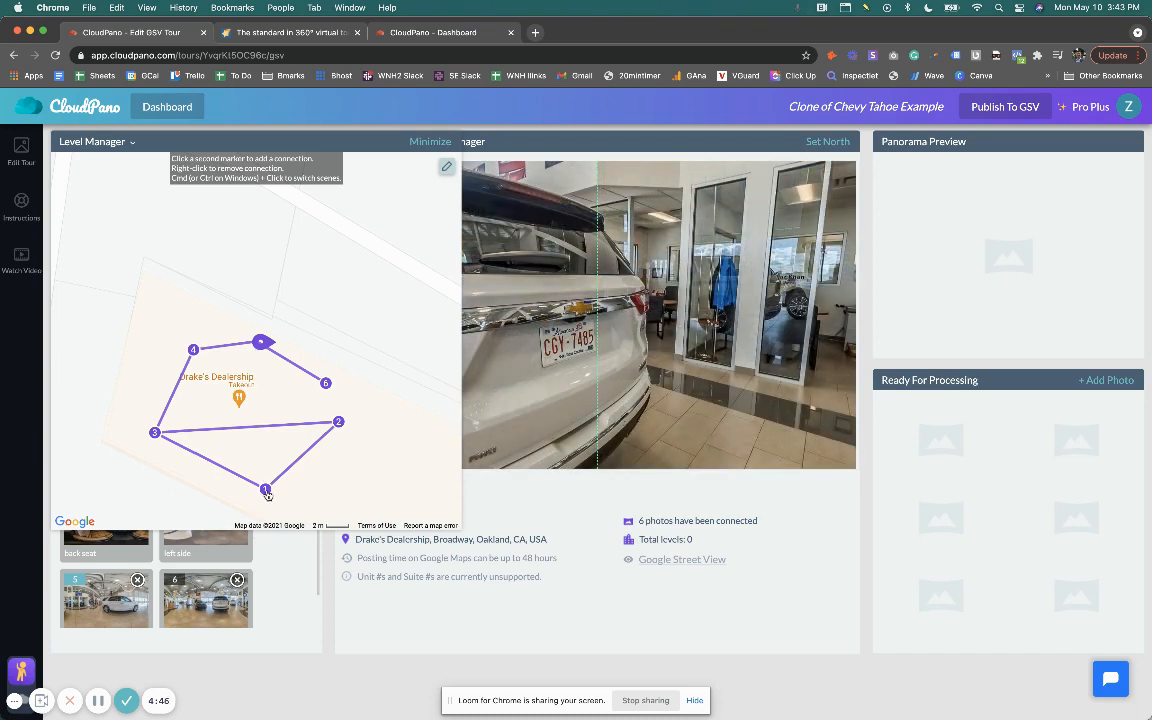
click(266, 490)
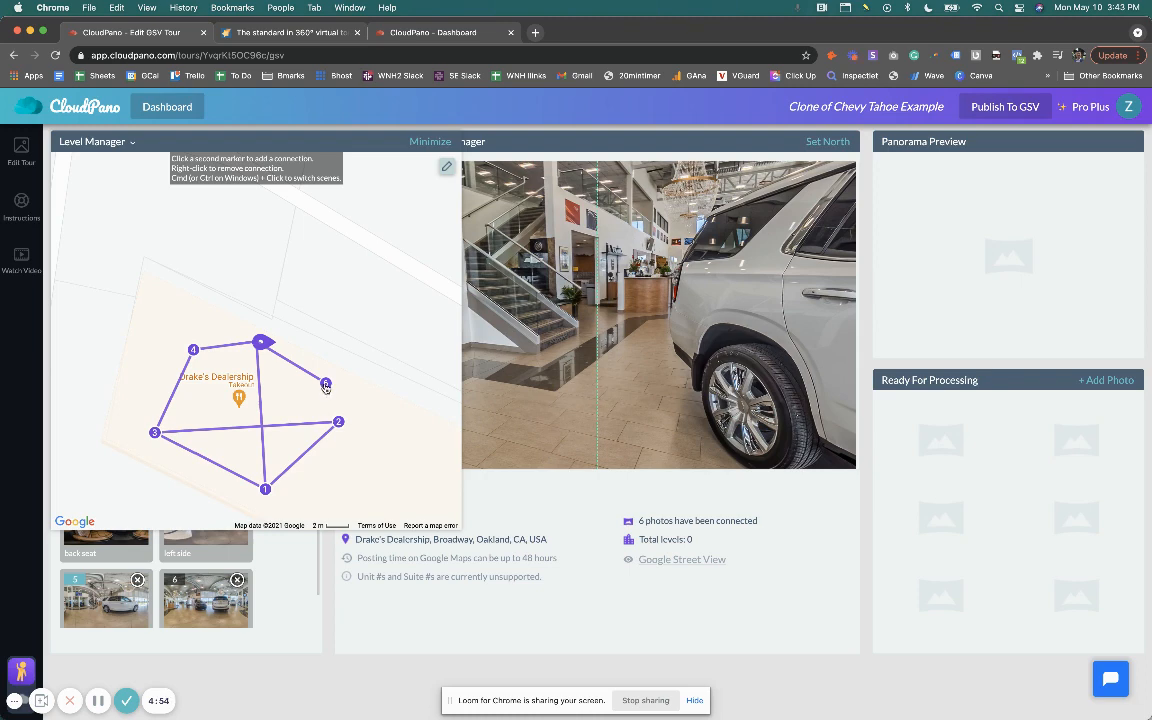
- Make panorama 6 the active scene and connect it to pins 3, 1 and 2
super+click(325, 386)
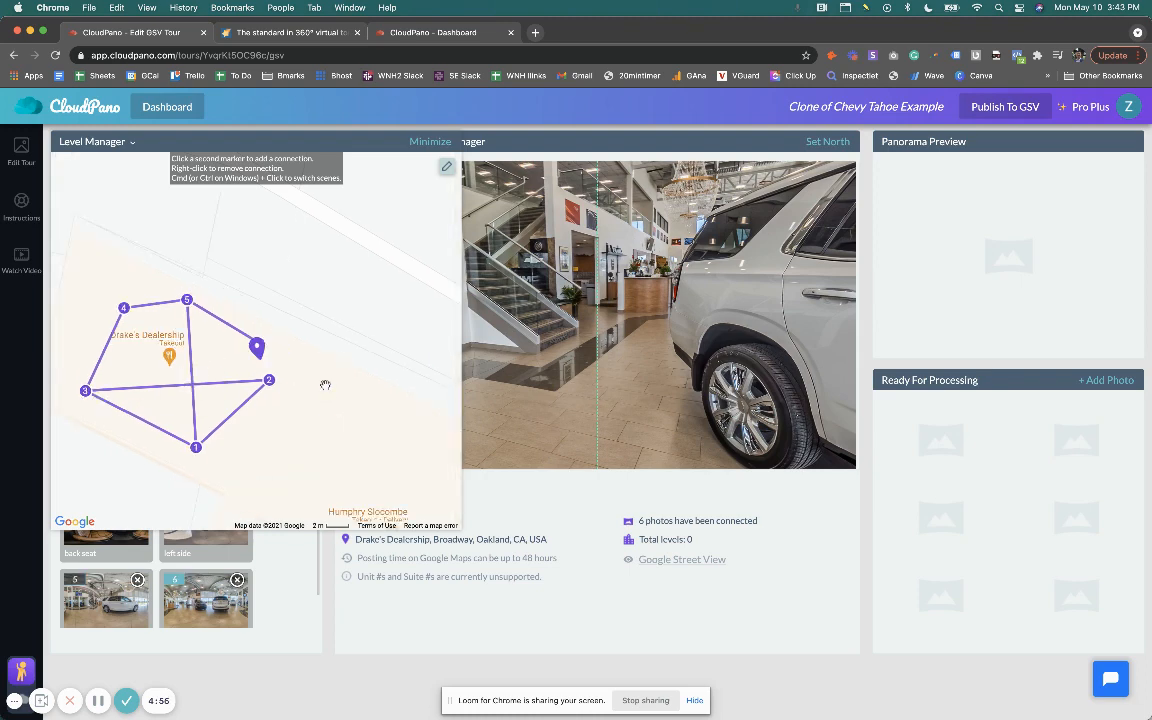
click(260, 349)
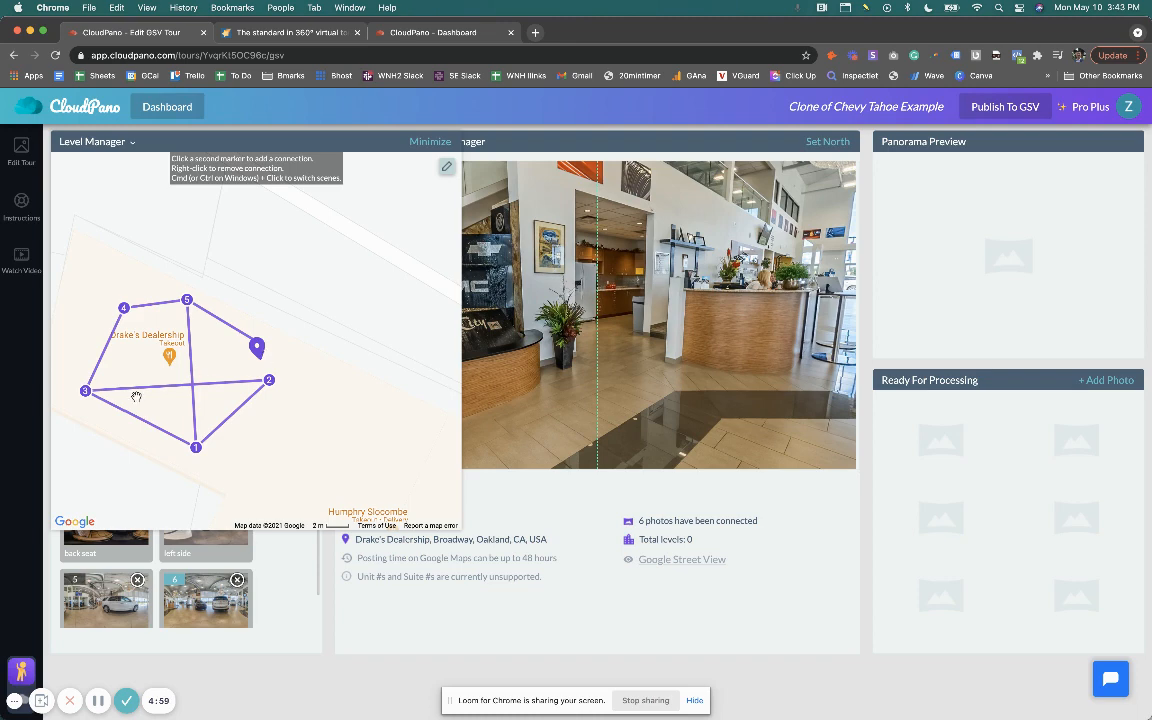
click(86, 391)
click(196, 447)
click(268, 380)
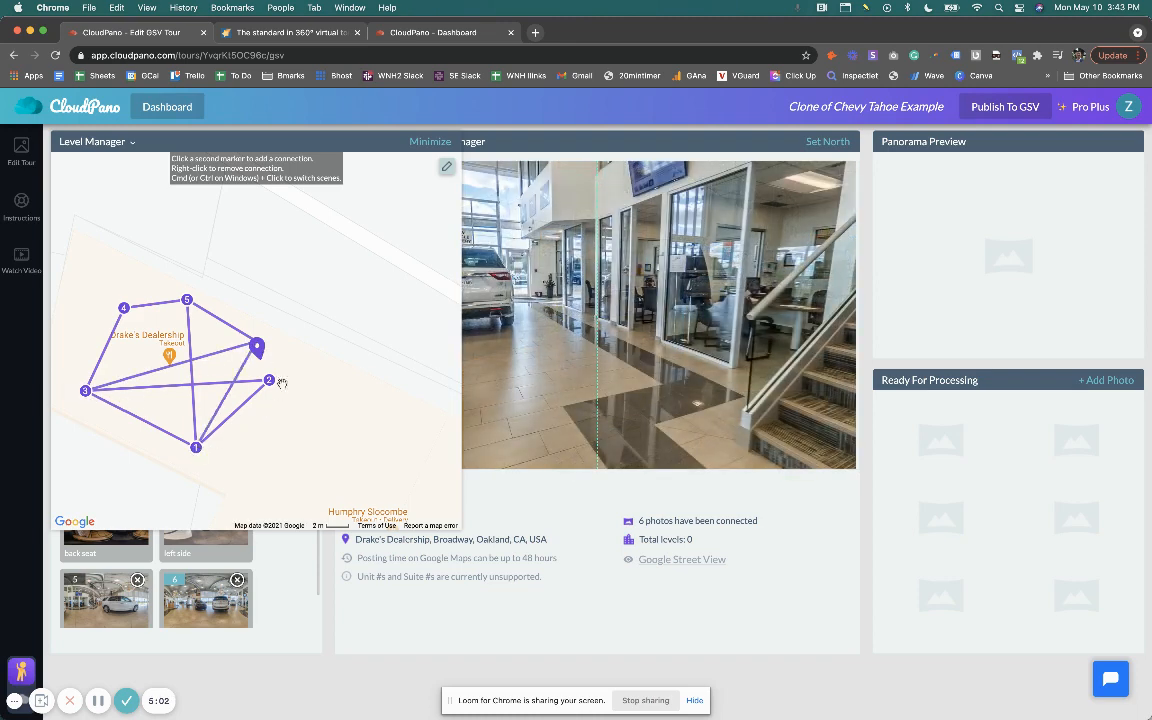
click(270, 381)
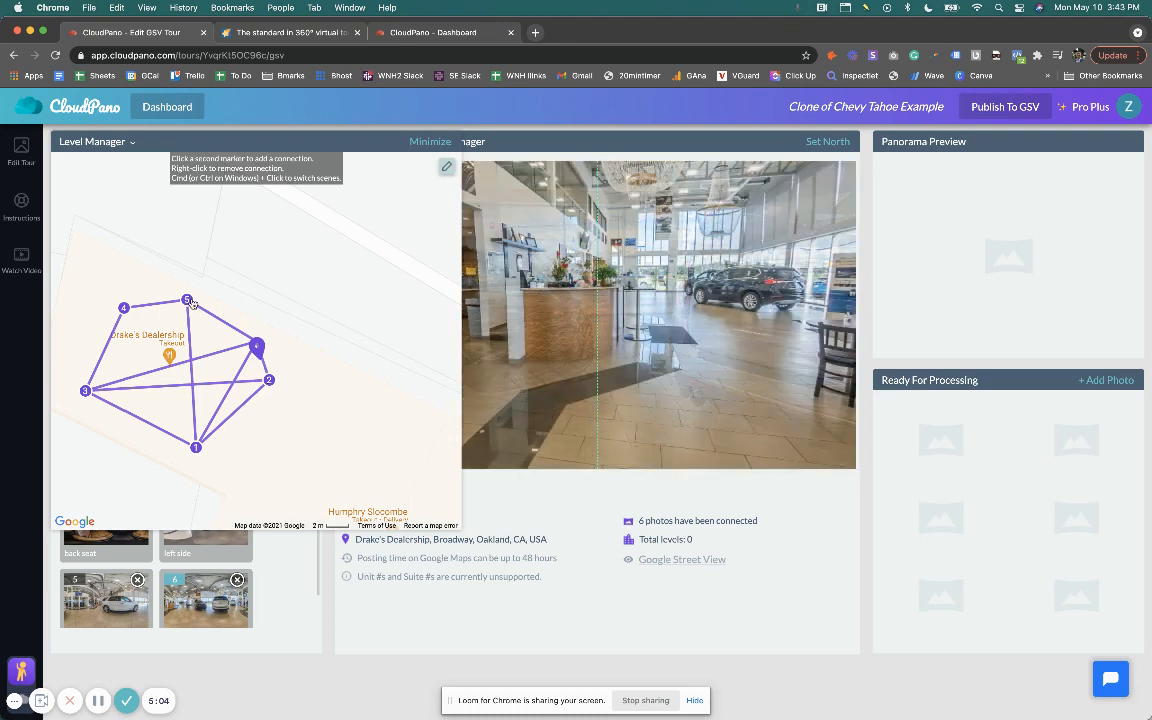
- Make panorama 1 active and connect it to pin 4, and make panorama 2 active and connect it to pins 5 and 4
click(196, 449)
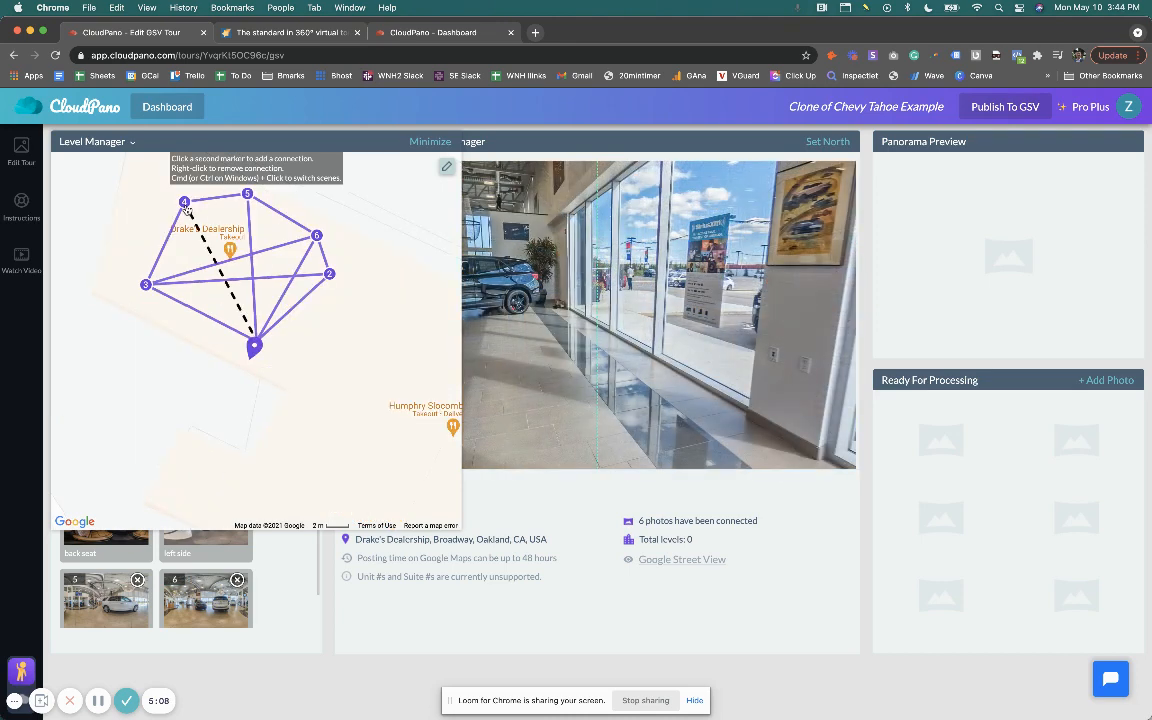
click(185, 207)
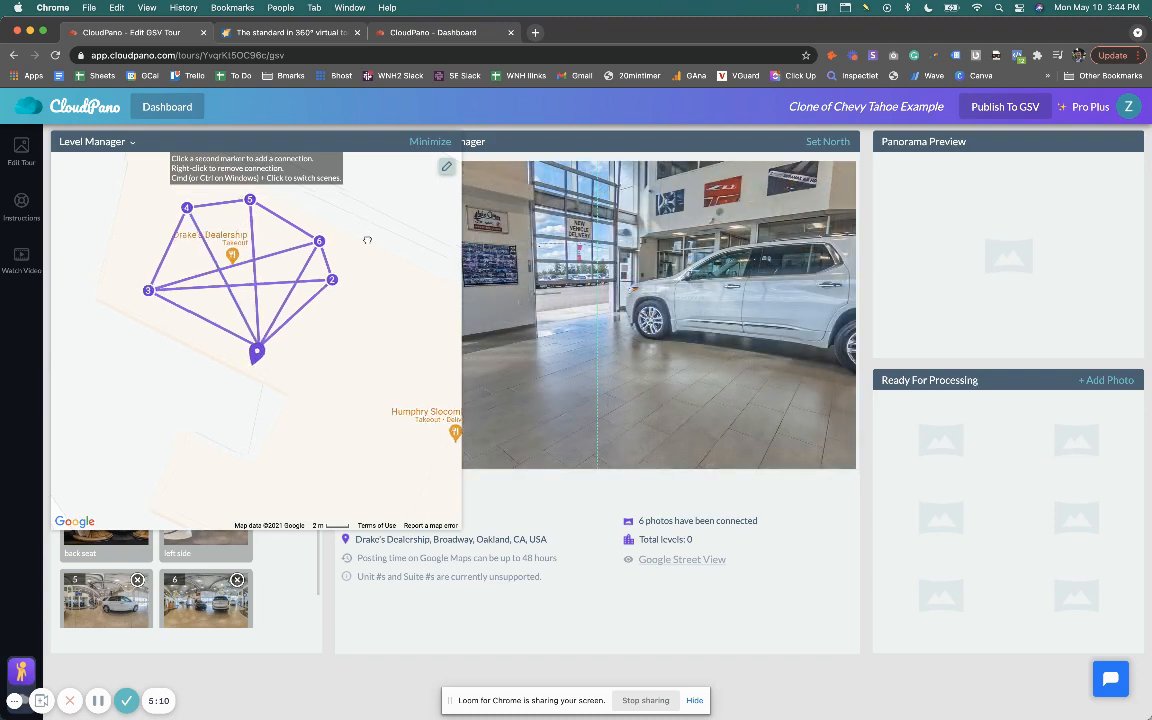
drag(367, 240, 391, 303)
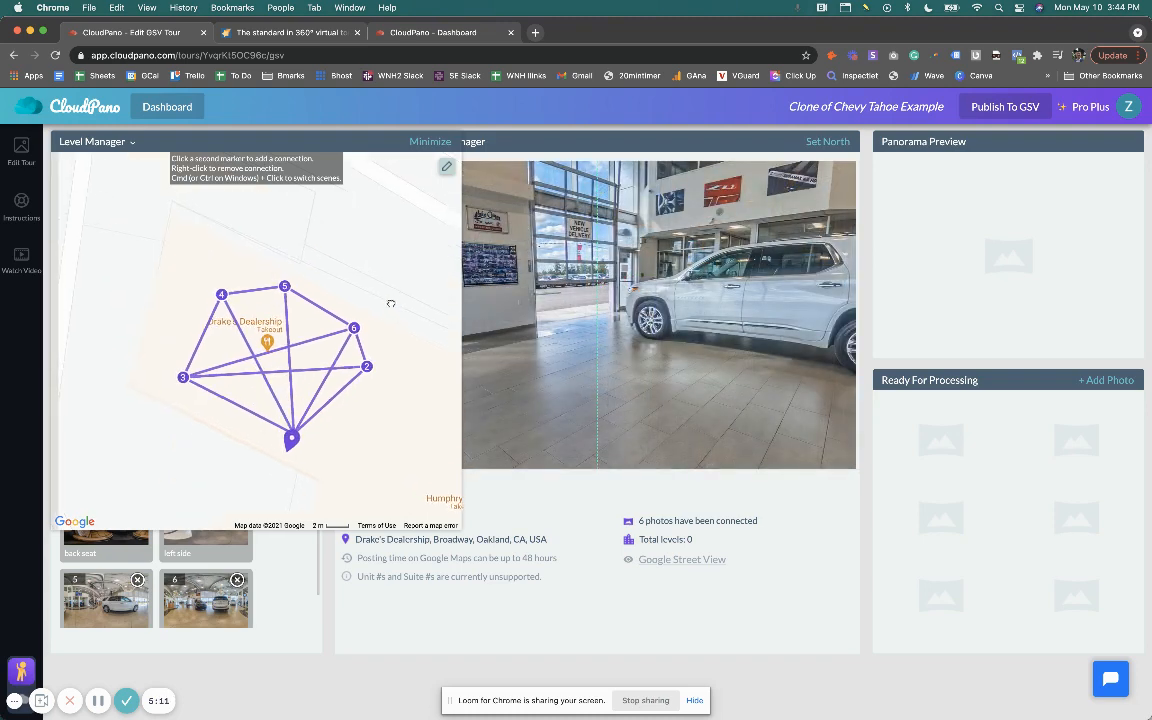
click(365, 368)
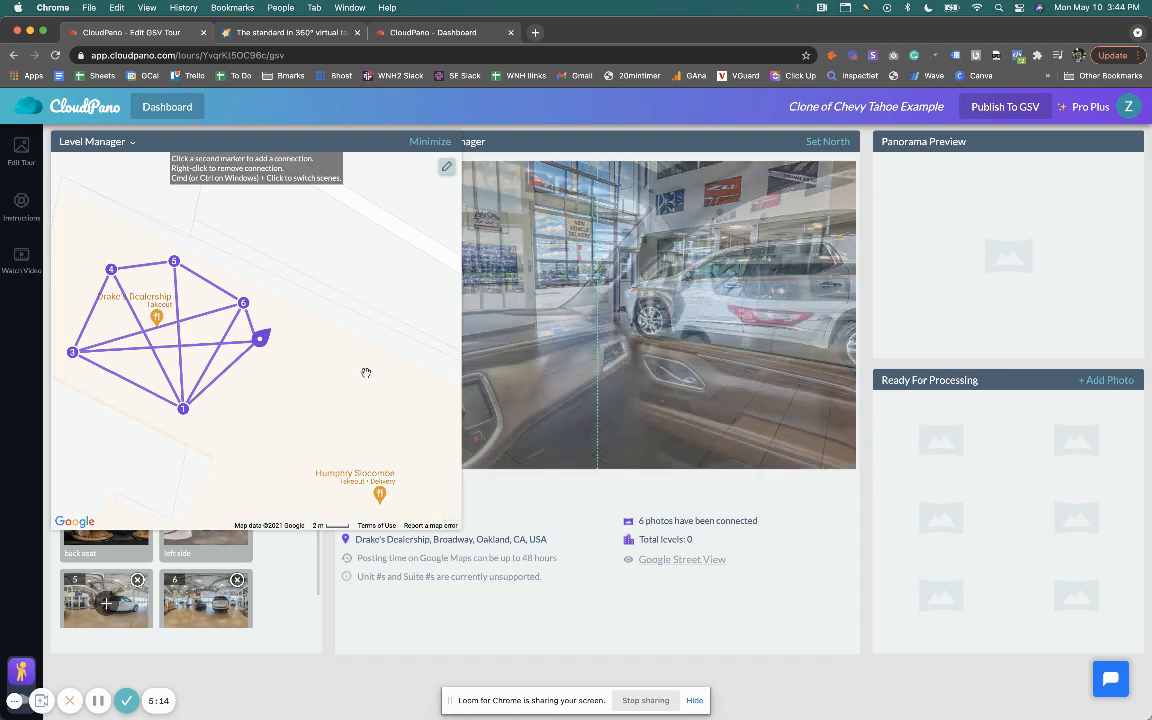
click(174, 265)
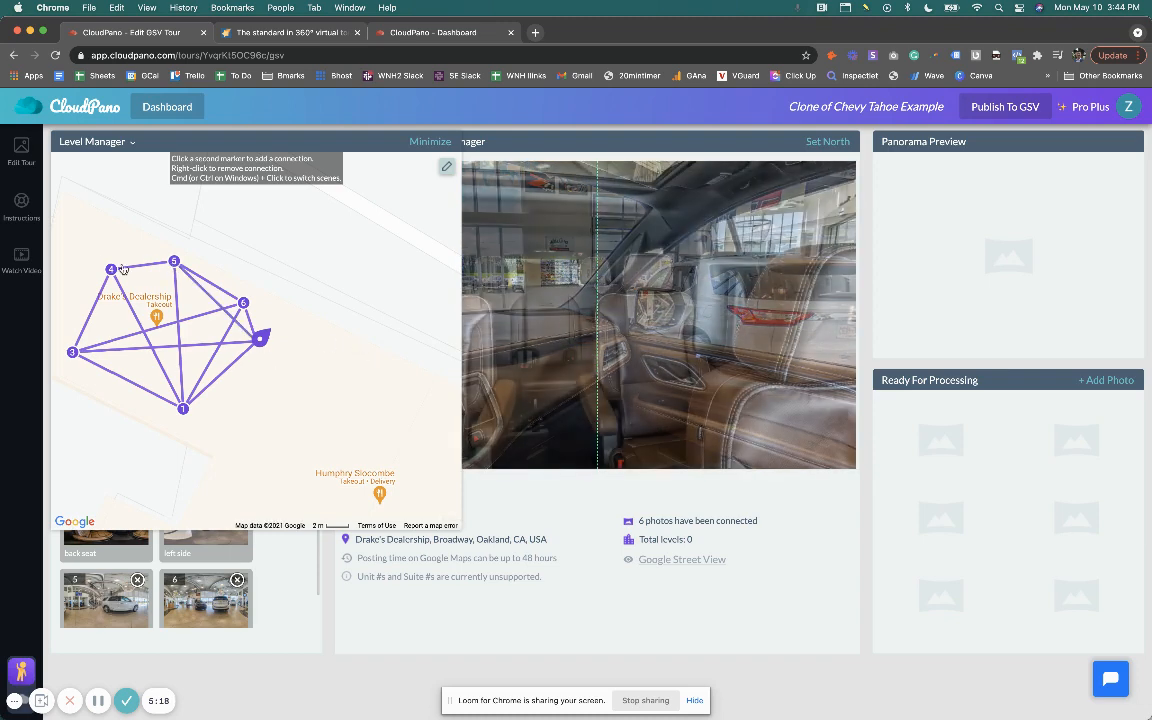
click(112, 271)
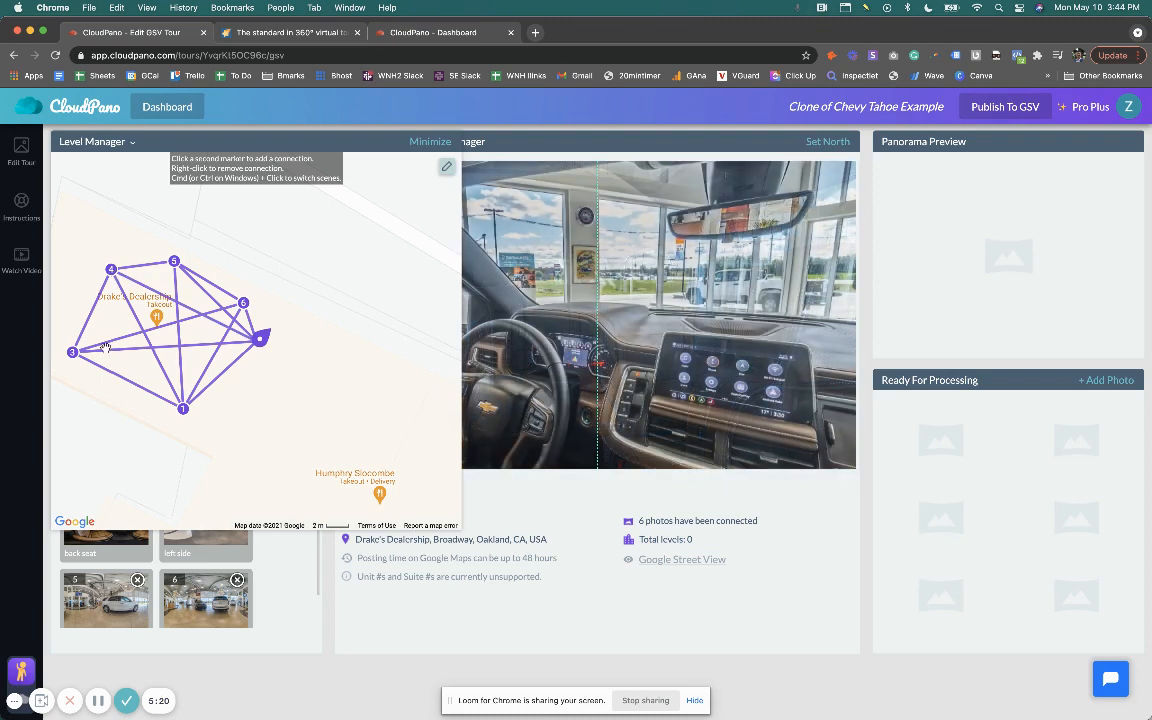
- Pull the six panorama pins closer together around the Drake's Dealership marker on the map
drag(316, 352, 366, 352)
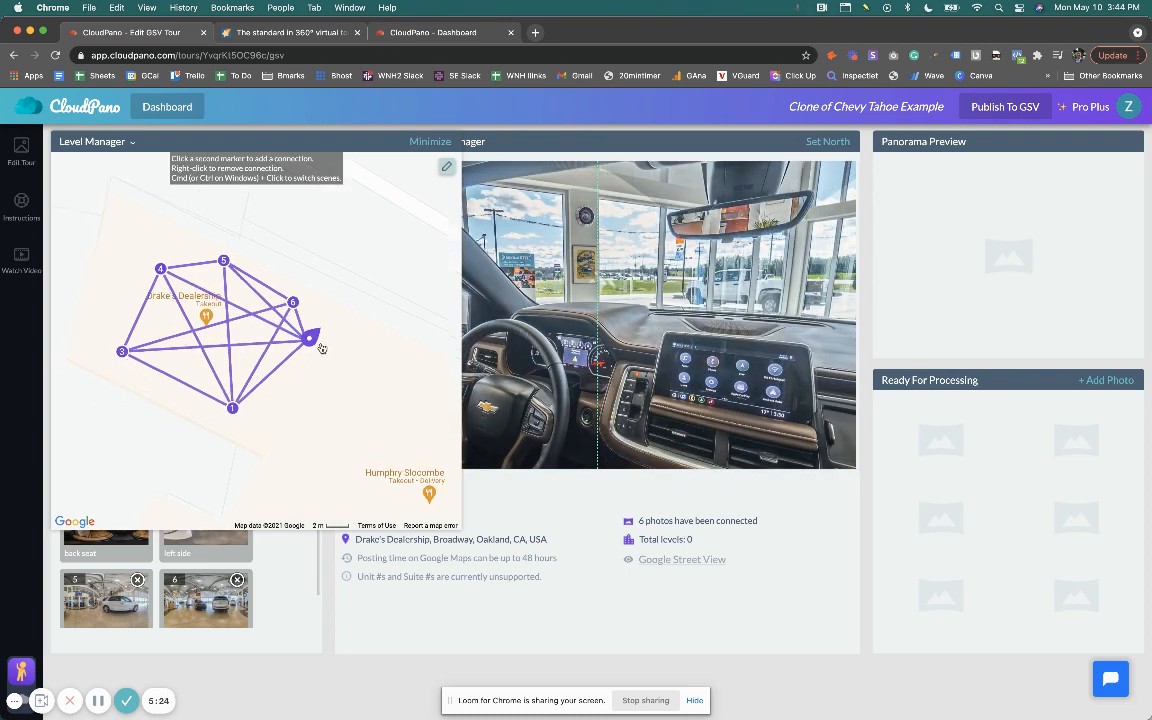
drag(296, 307, 281, 293)
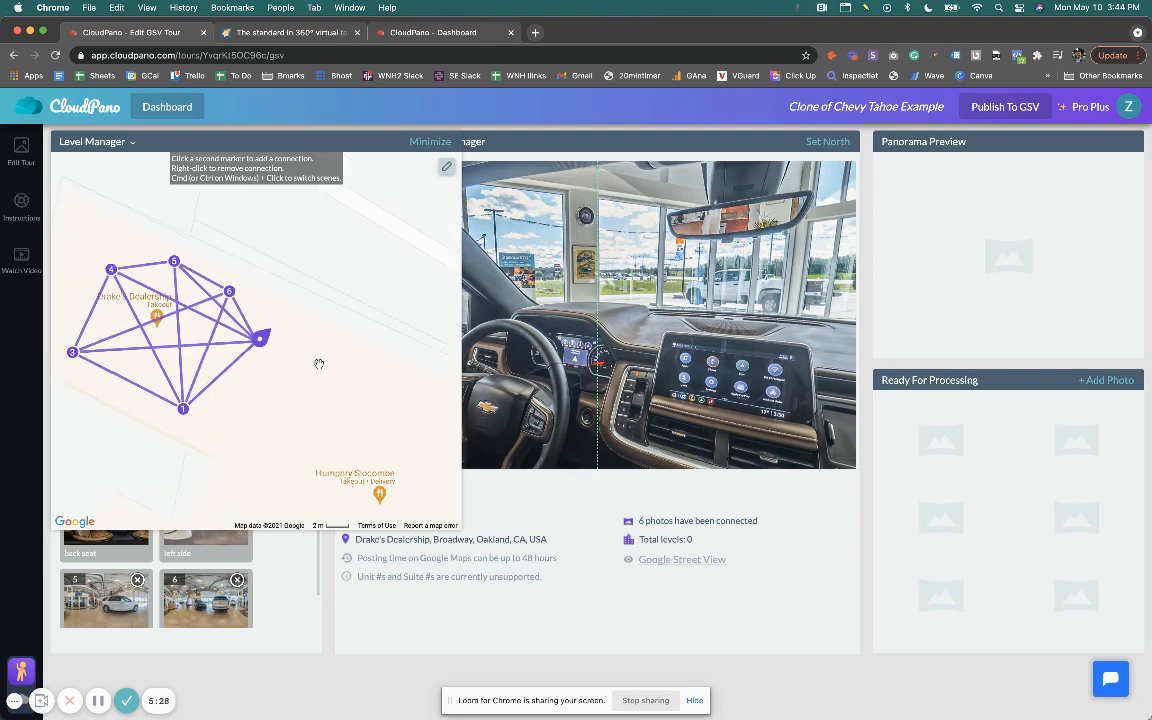
drag(319, 363, 365, 381)
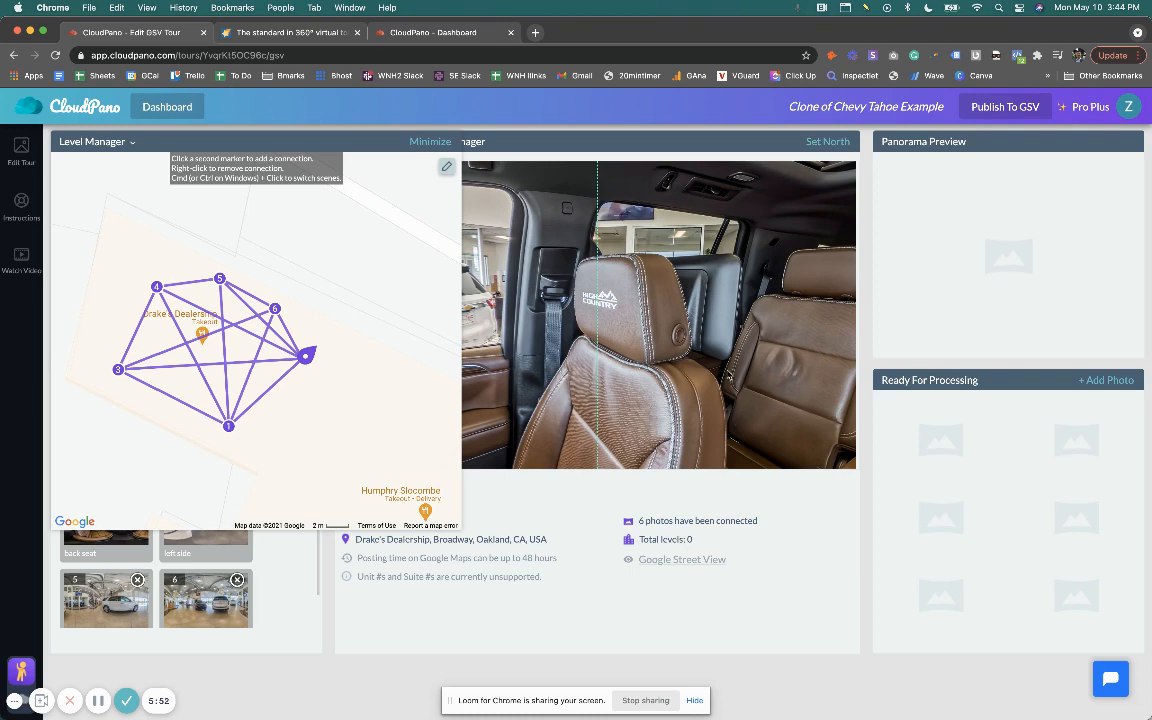
drag(220, 280, 215, 348)
mouse_move(309, 327)
mouse_down()
mouse_move(264, 310)
mouse_move(184, 353)
mouse_up()
drag(117, 265, 168, 308)
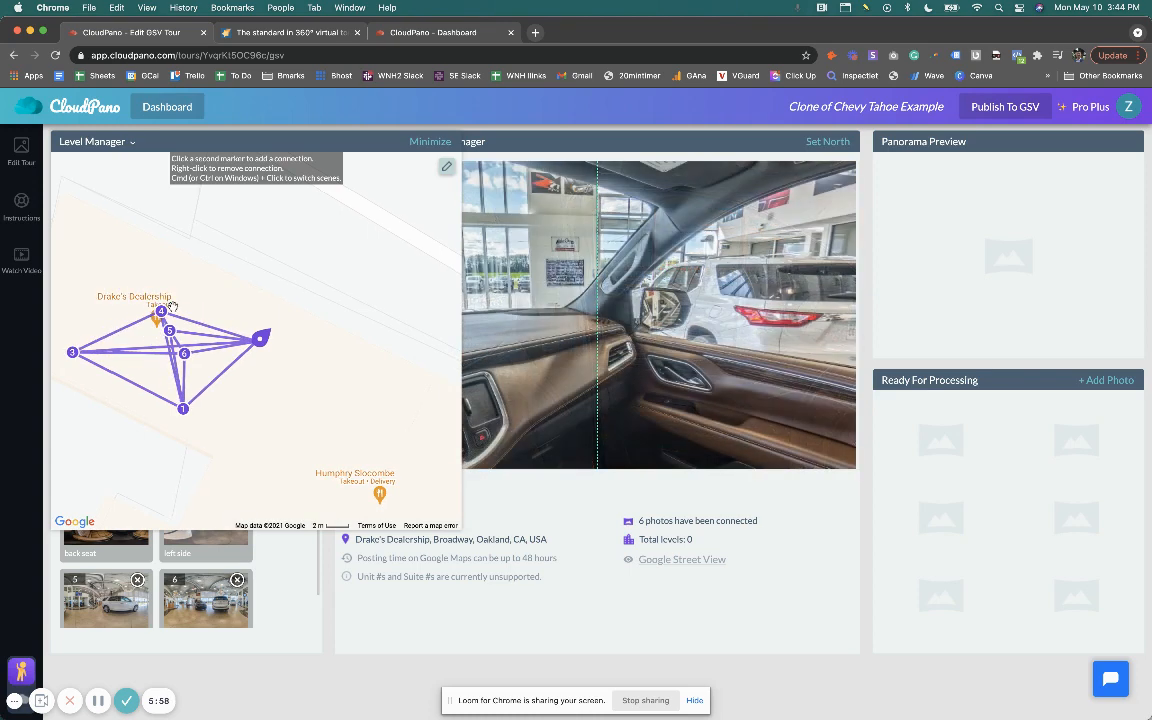
drag(74, 355, 117, 354)
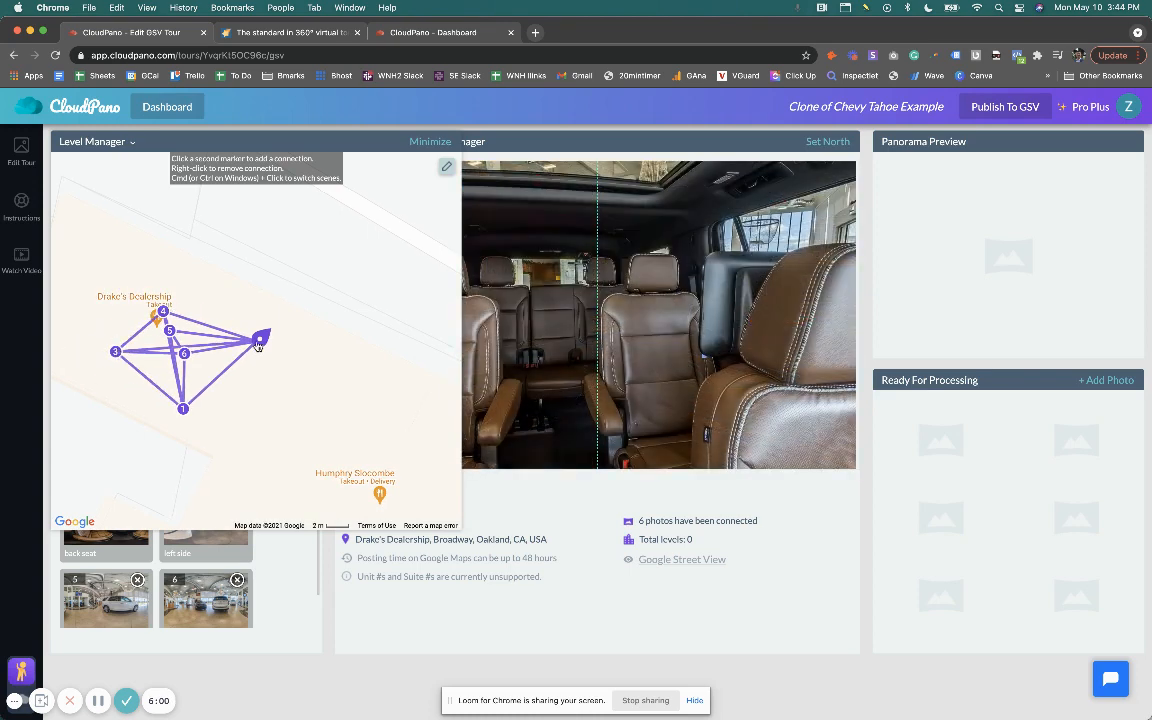
drag(259, 343, 232, 347)
drag(208, 404, 209, 386)
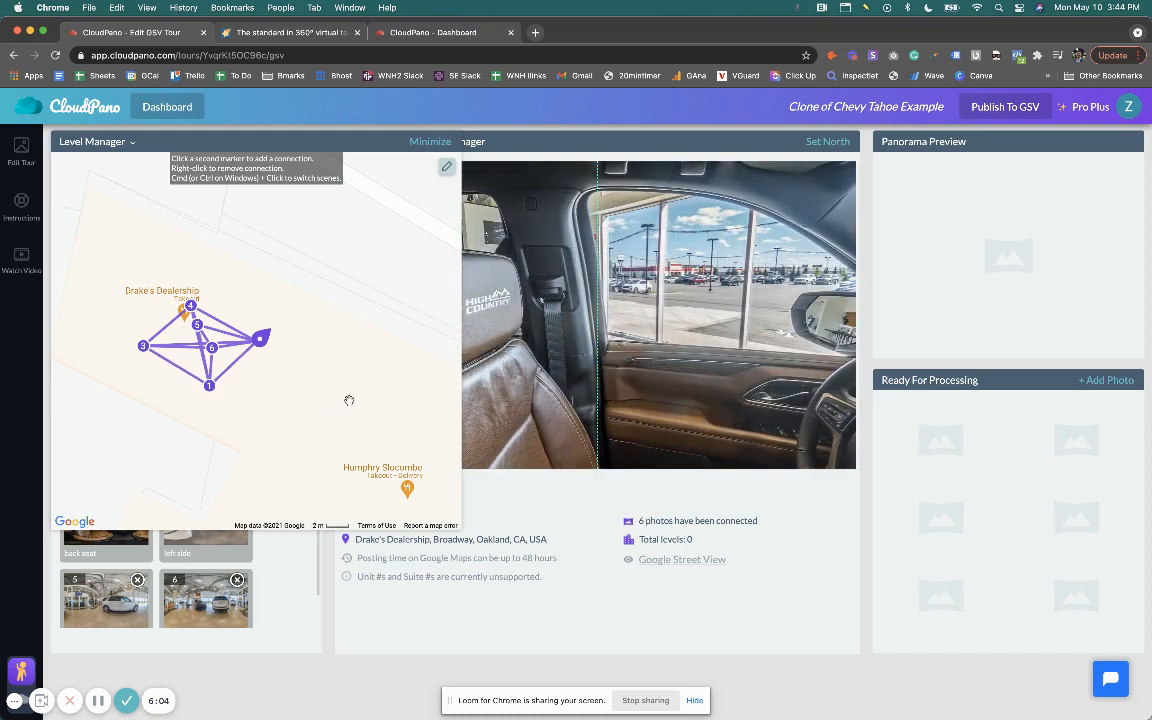
- Spread pins 1, 6, 4, 5 and 2 outward, placing pin 6 southeast of pin 1 and pins 4 and 5 along the north side
drag(210, 387, 202, 404)
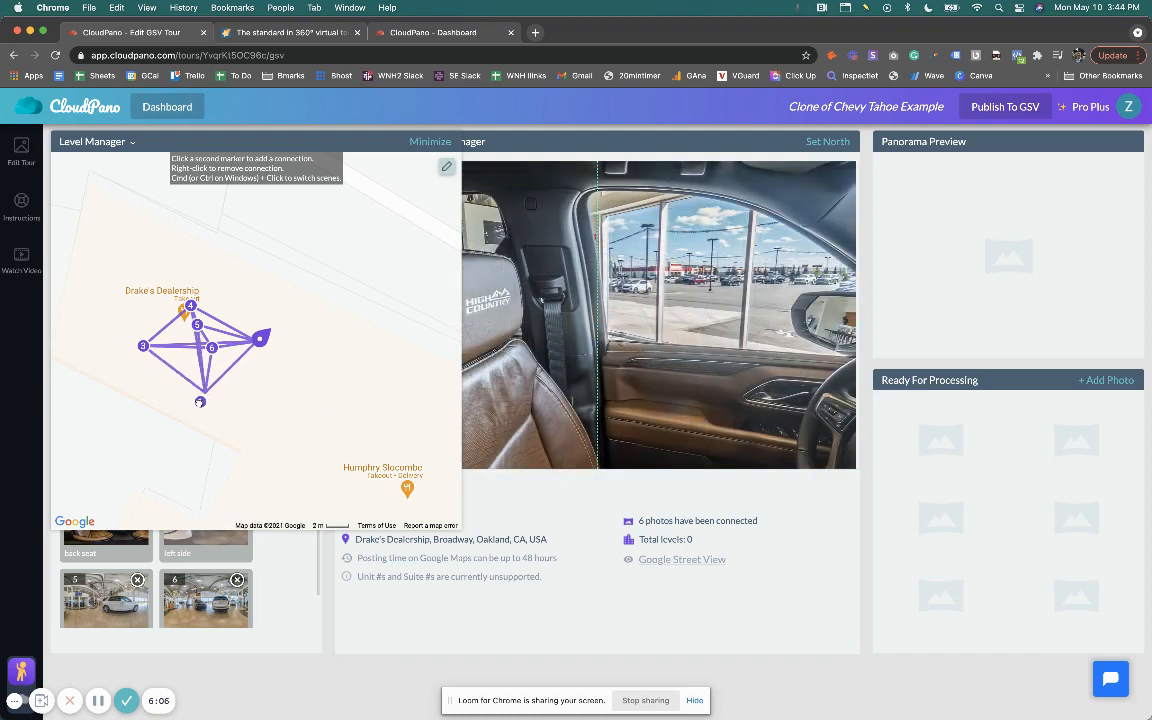
drag(213, 349, 279, 420)
drag(191, 307, 128, 244)
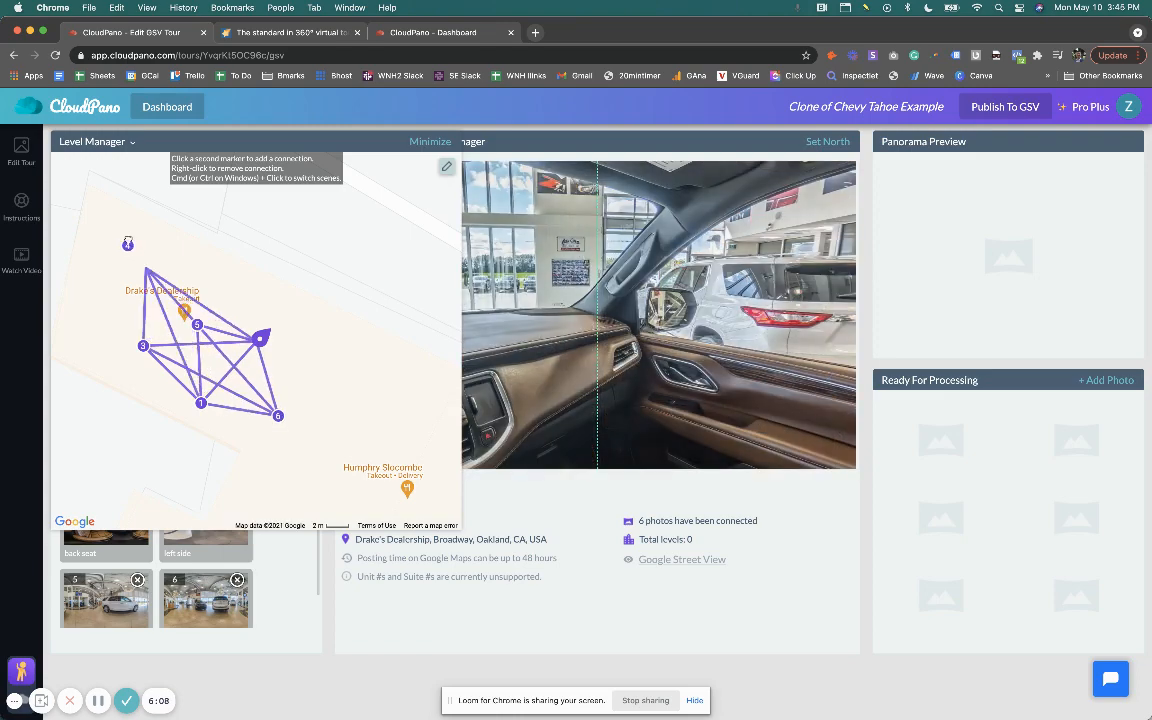
mouse_move(198, 325)
mouse_down()
mouse_move(198, 239)
mouse_move(202, 248)
mouse_up()
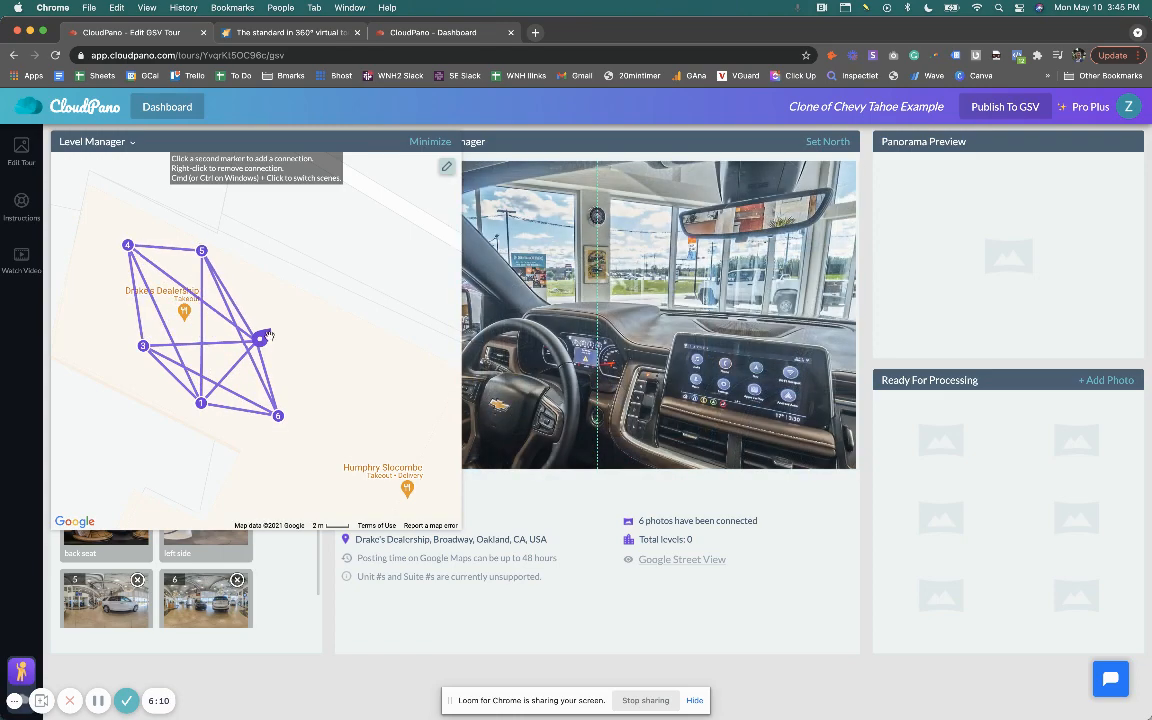
drag(264, 334, 273, 323)
- Turn connection editing off and back on for the map
scroll(243, 361, down, 5)
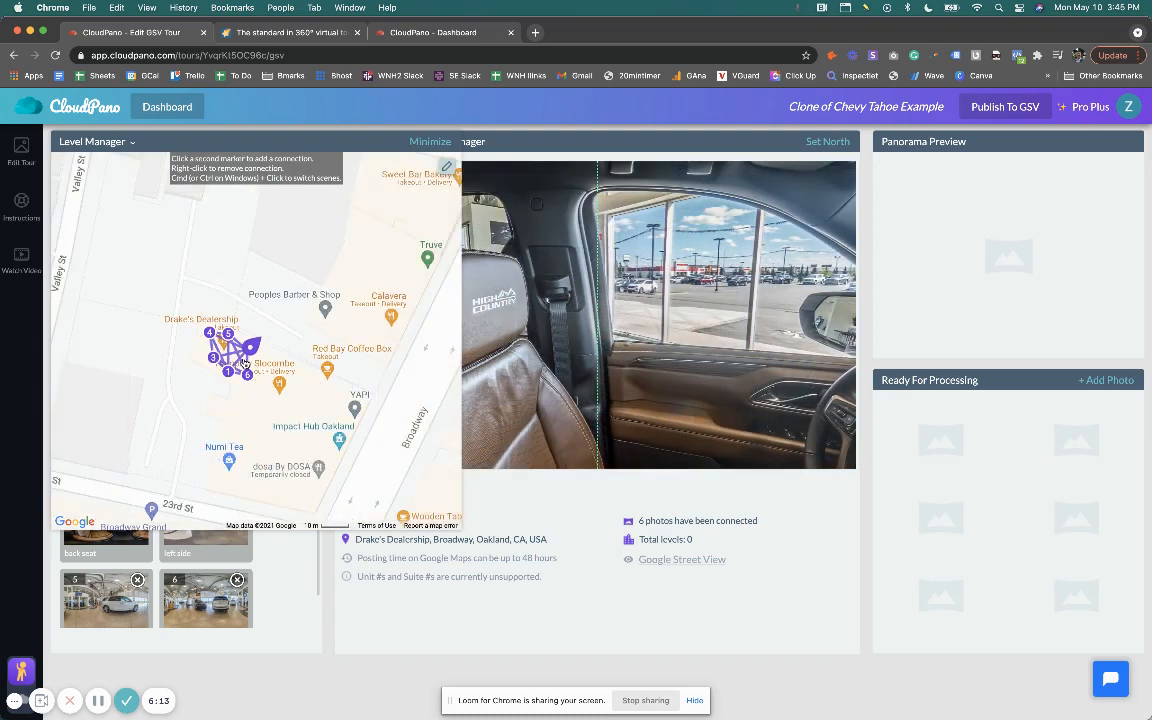
scroll(242, 363, up, 3)
scroll(242, 363, up, 3)
scroll(244, 362, down, 2)
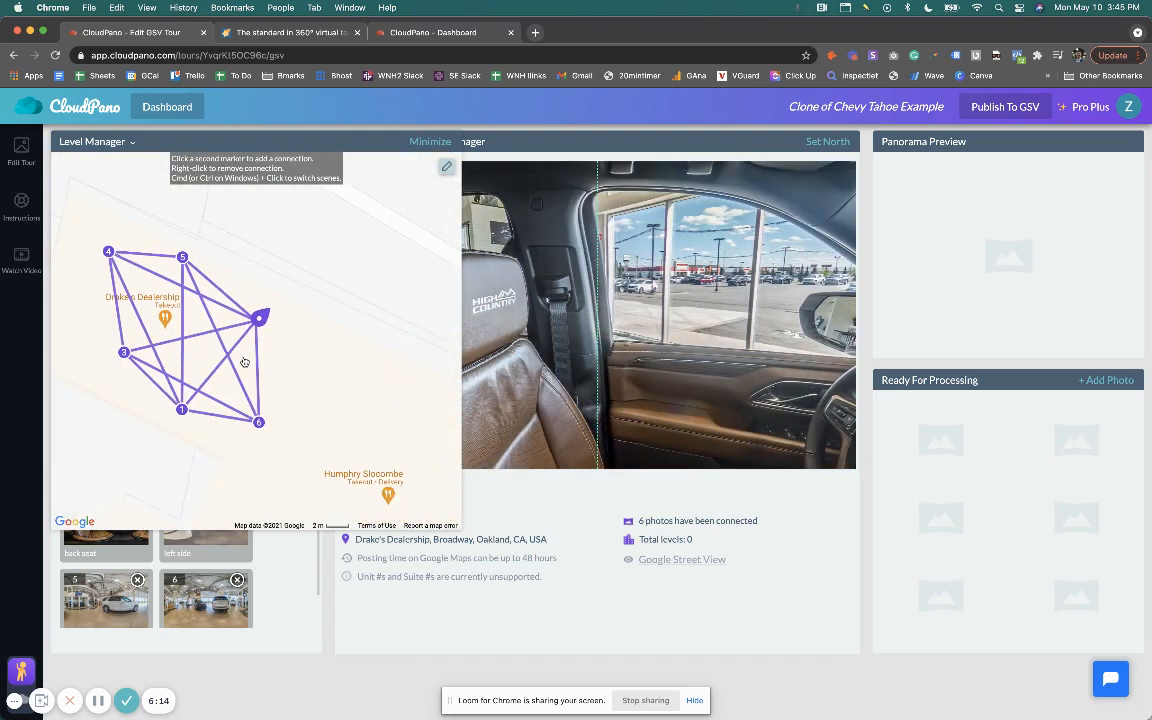
drag(324, 350, 378, 357)
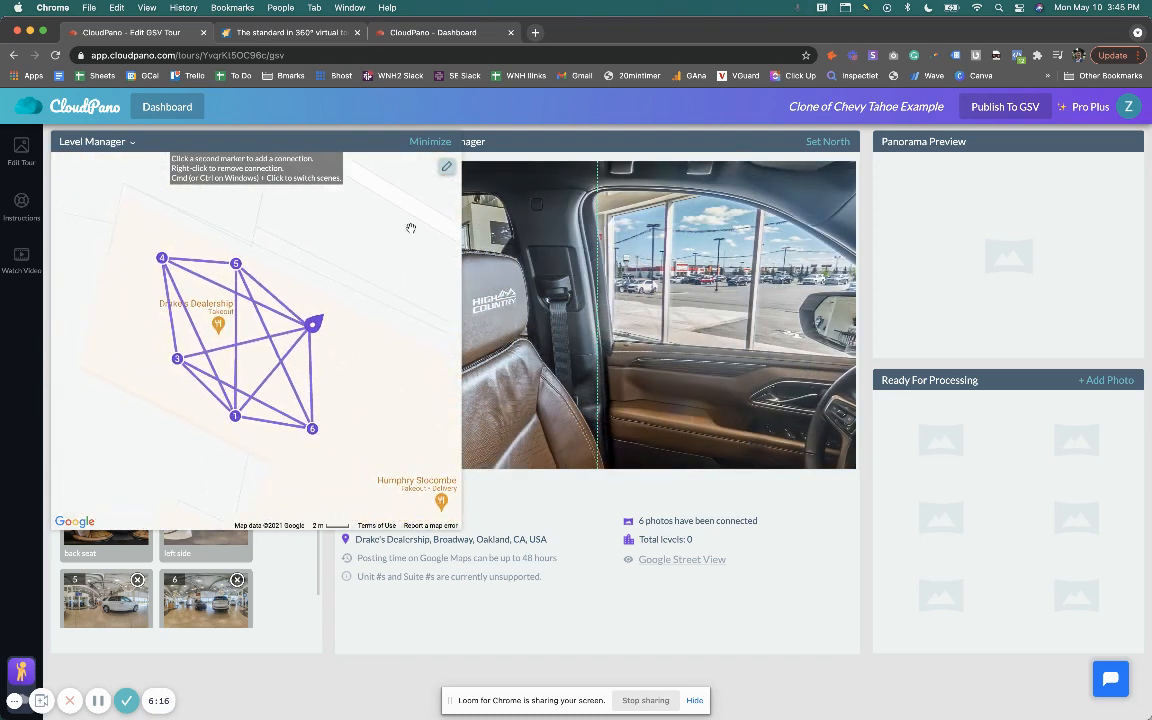
click(447, 168)
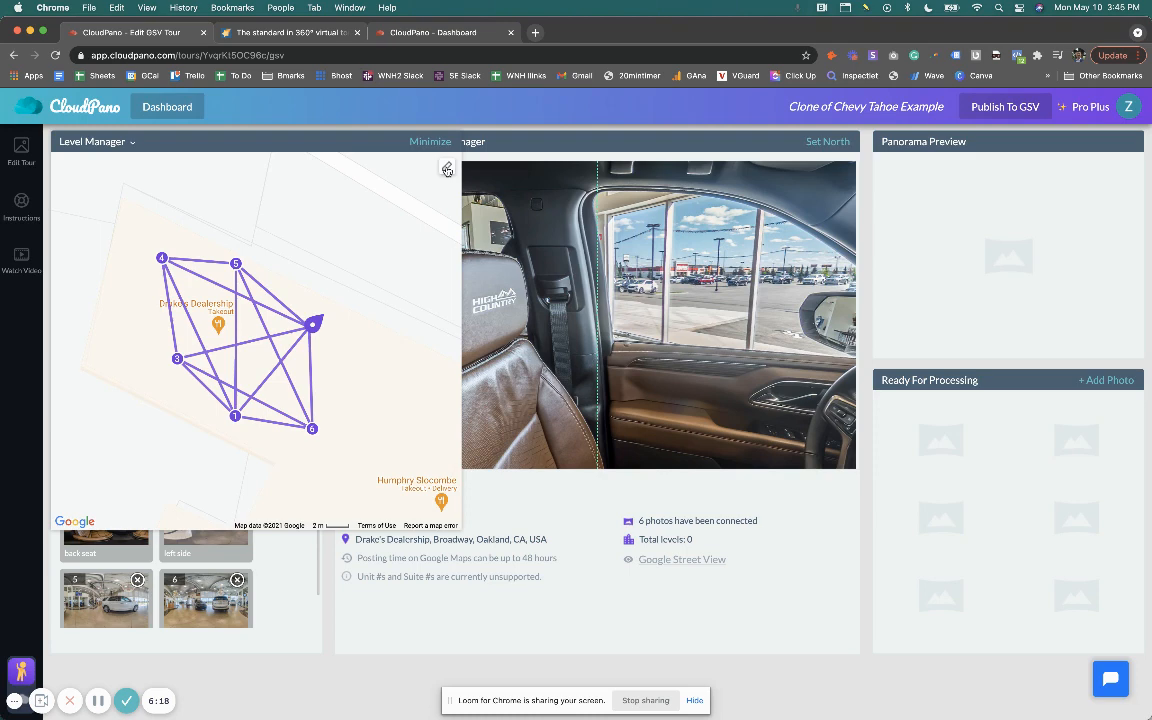
click(447, 168)
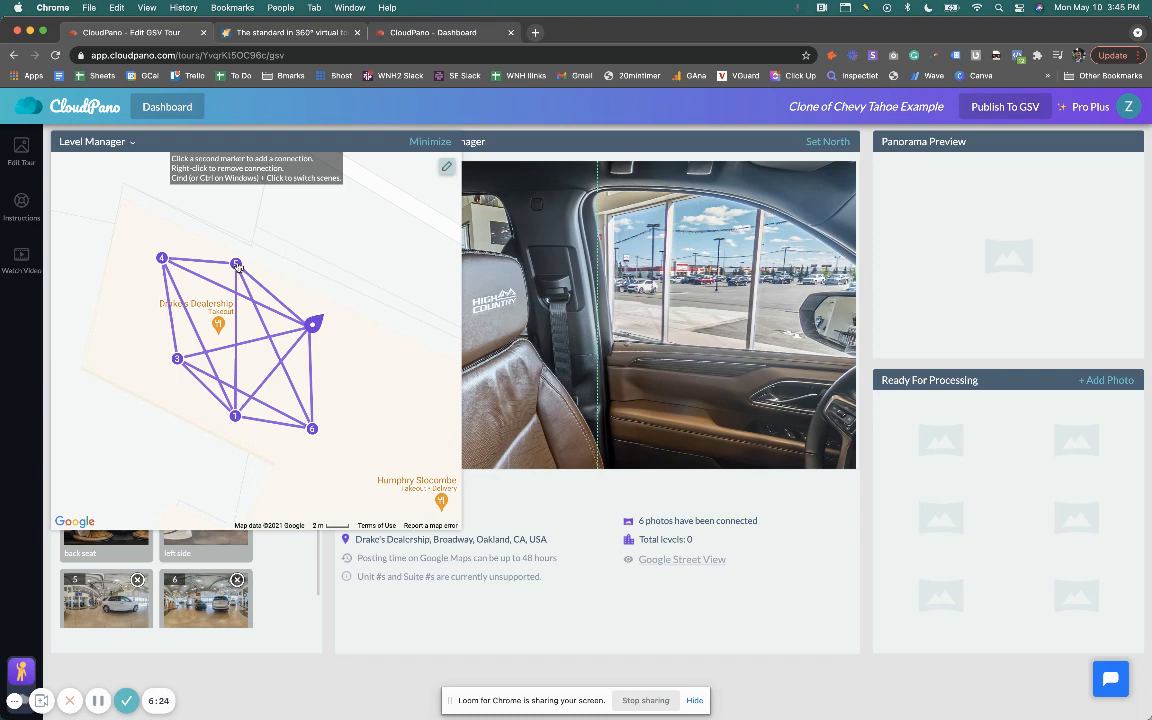
- Remove the connection between active pin 2 and pin 5, and add it again
drag(237, 267, 184, 281)
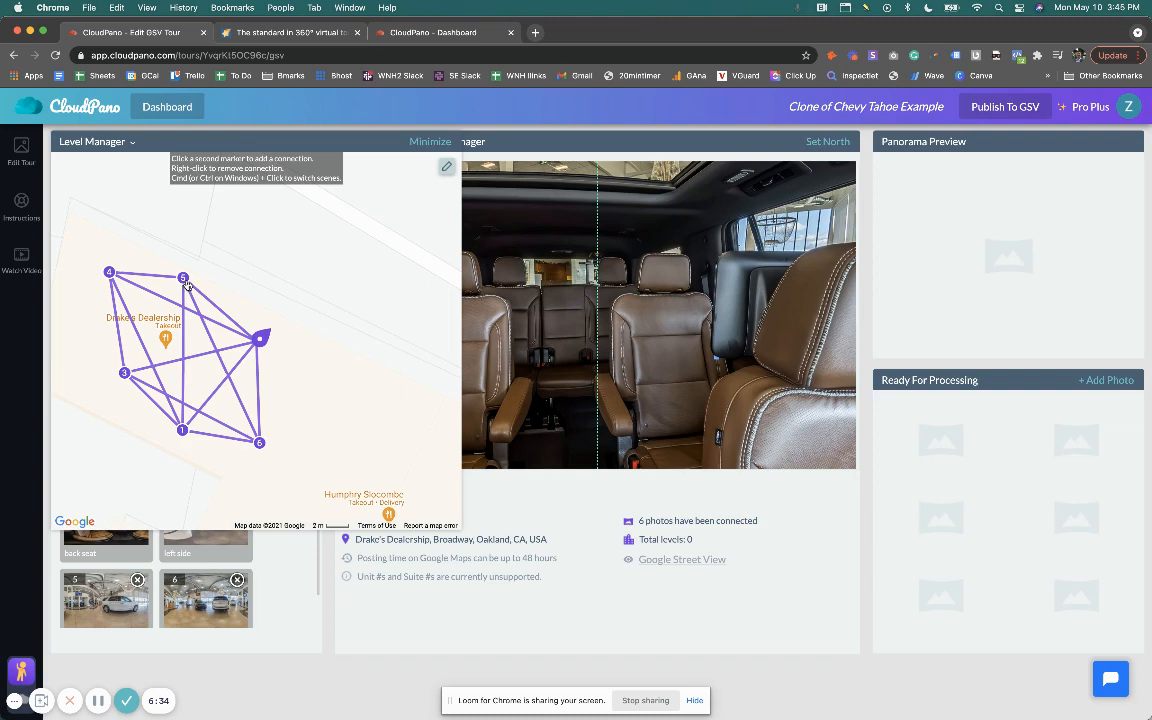
right_click(185, 280)
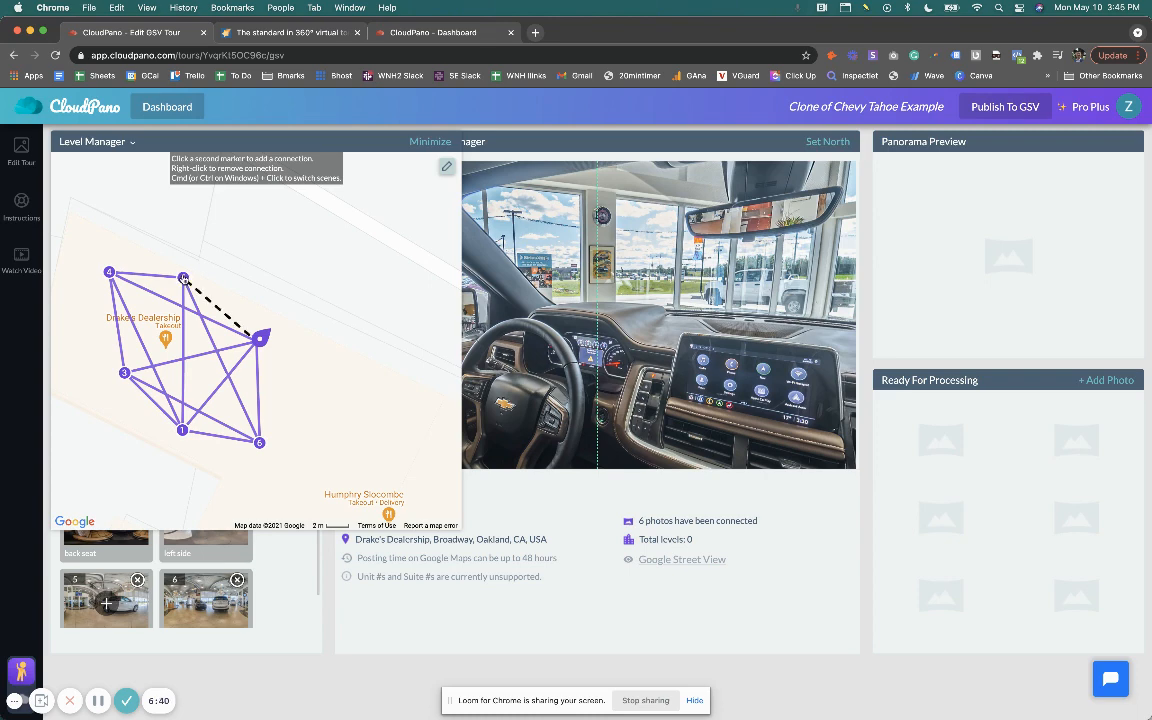
click(184, 278)
drag(301, 281, 341, 271)
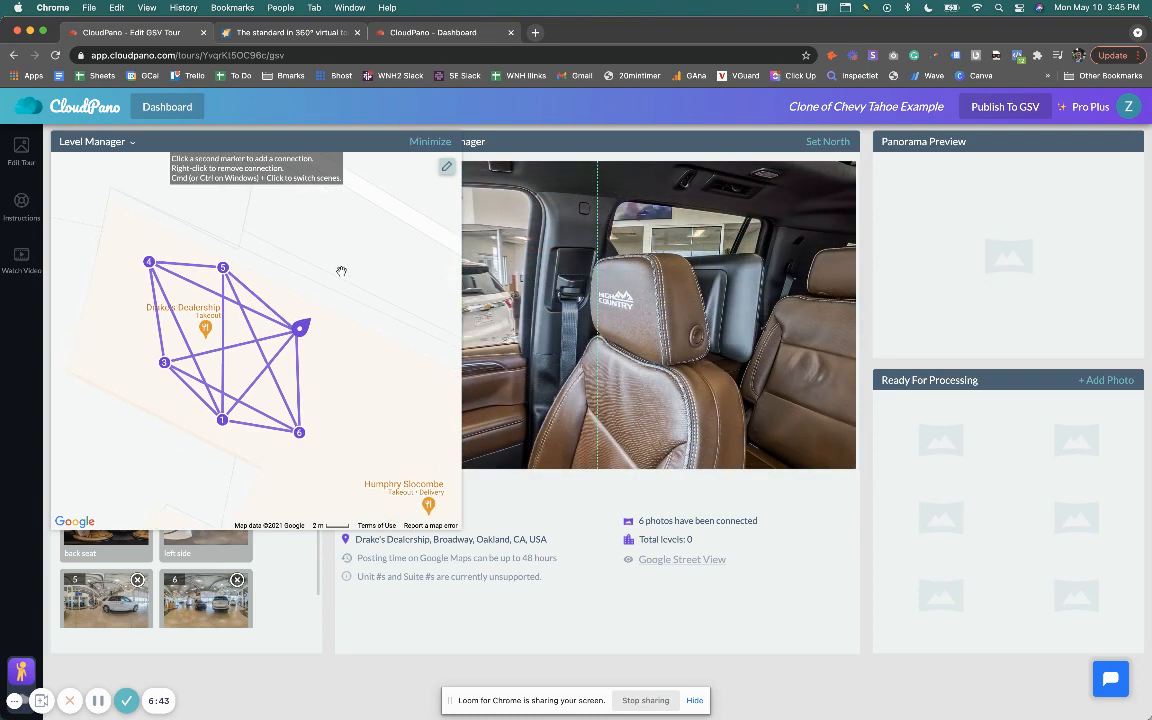
- Switch the active scene through panoramas 5, 4, 3 and 1, ending on panorama 6
super+click(222, 268)
super+click(183, 337)
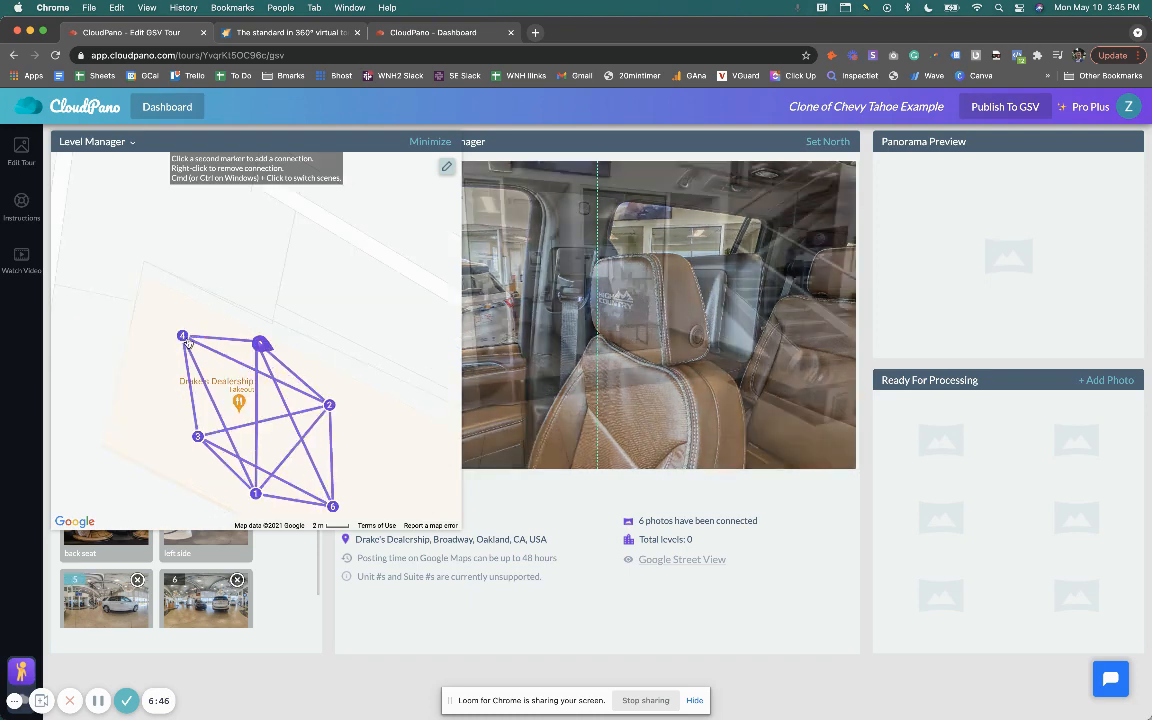
super+click(277, 445)
super+click(314, 398)
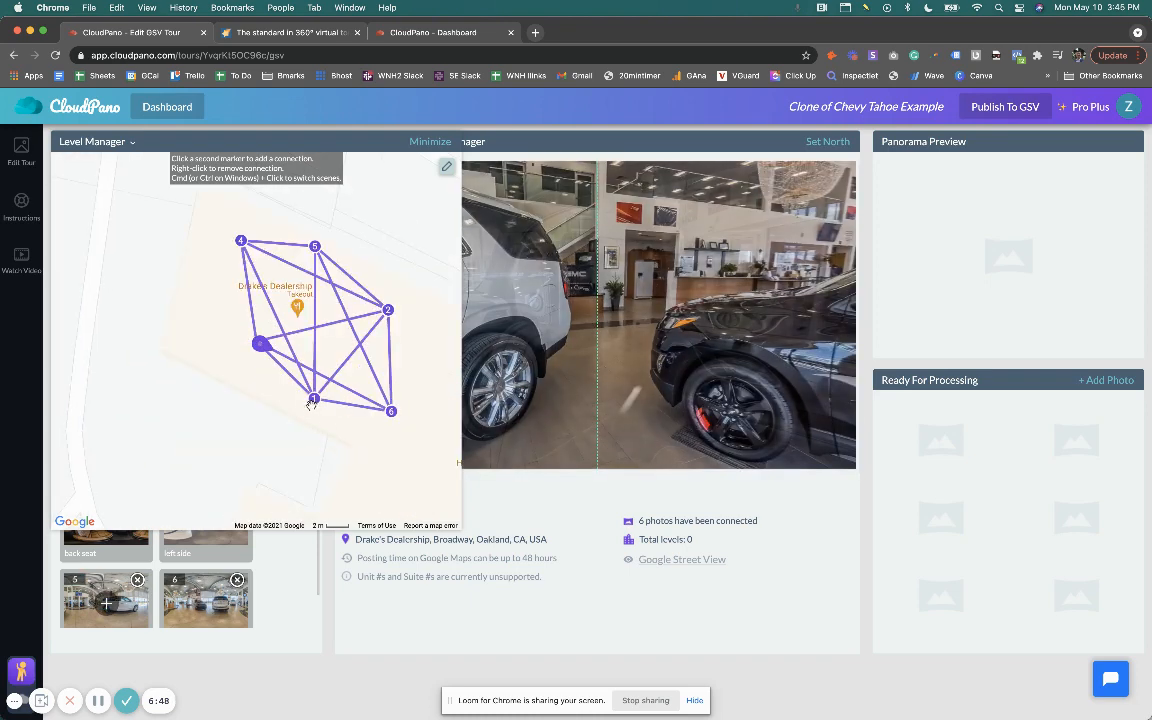
drag(326, 322, 351, 335)
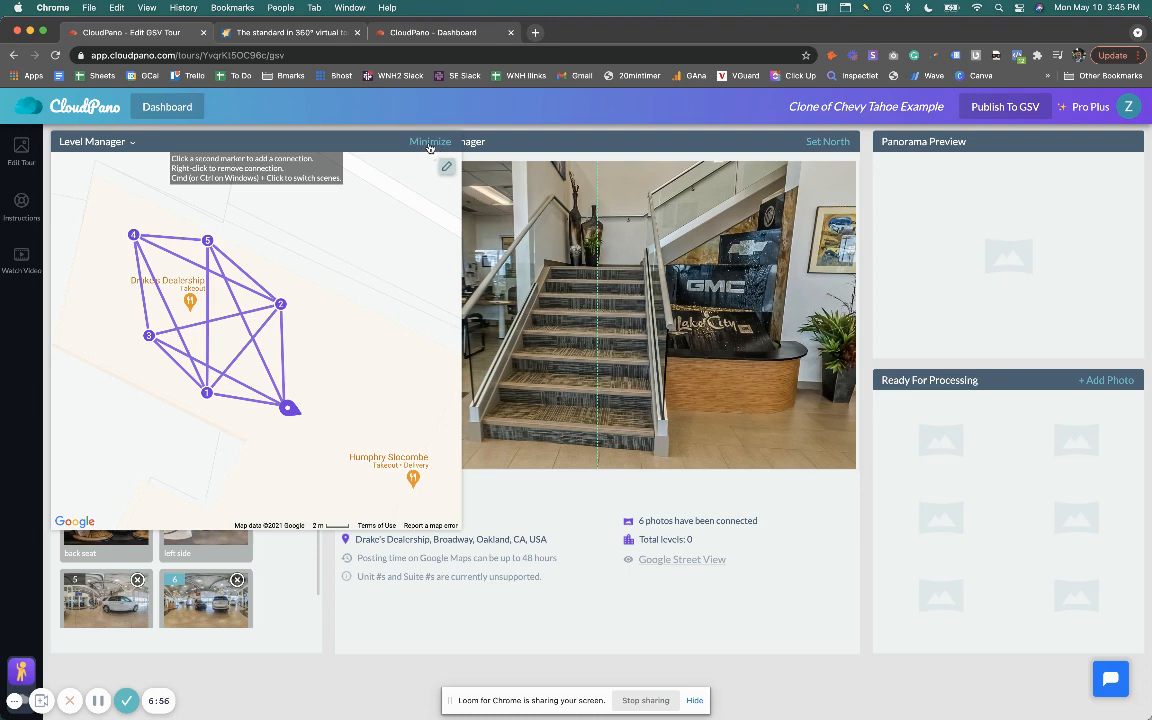
- Collapse the expanded map and set panorama 6's north to the view past the Tahoe's rear toward the second white SUV
scroll(367, 299, down, 2)
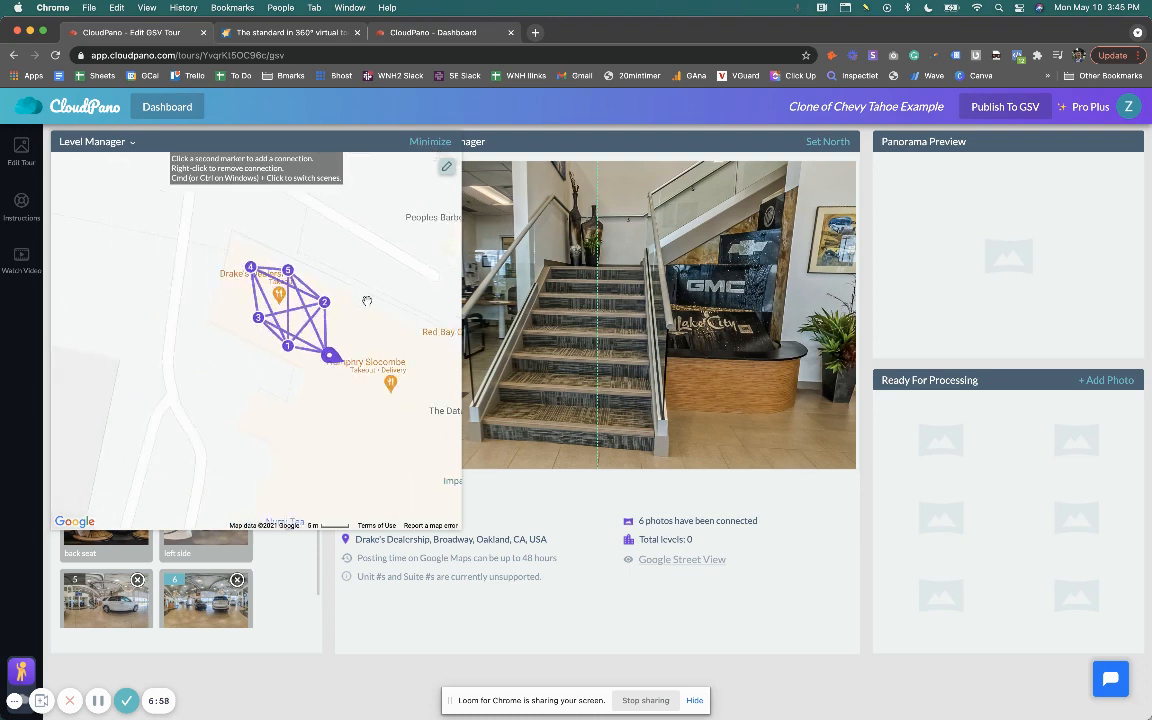
scroll(367, 304, up, 3)
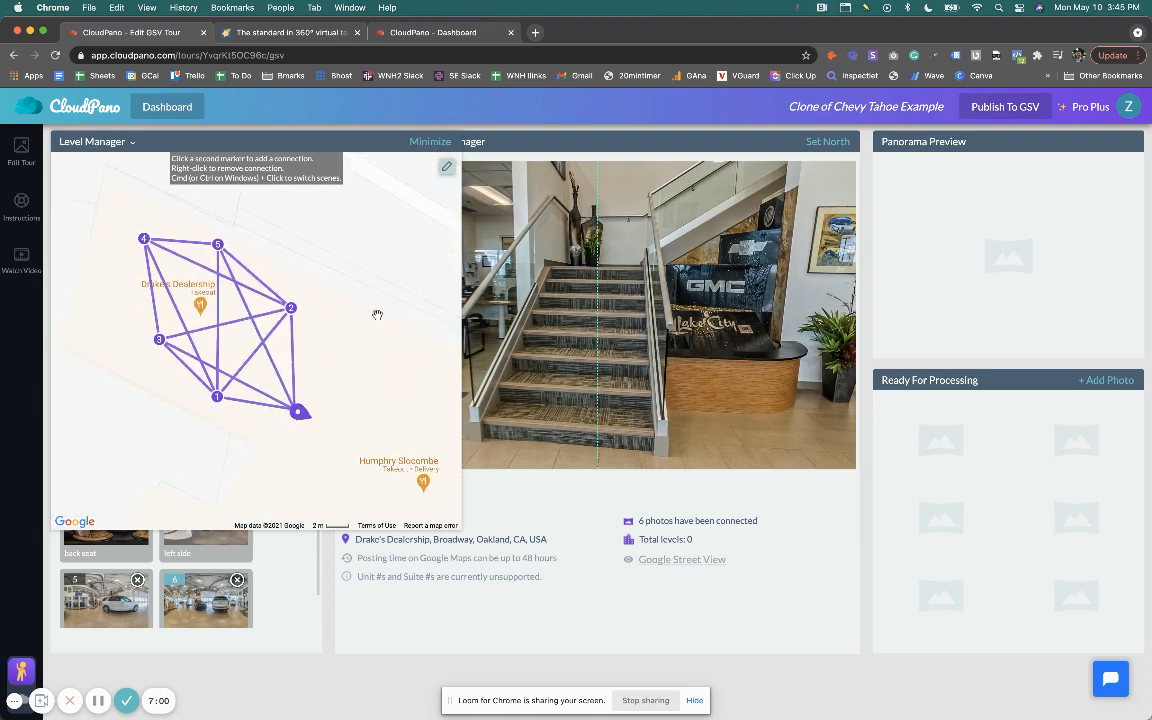
click(429, 142)
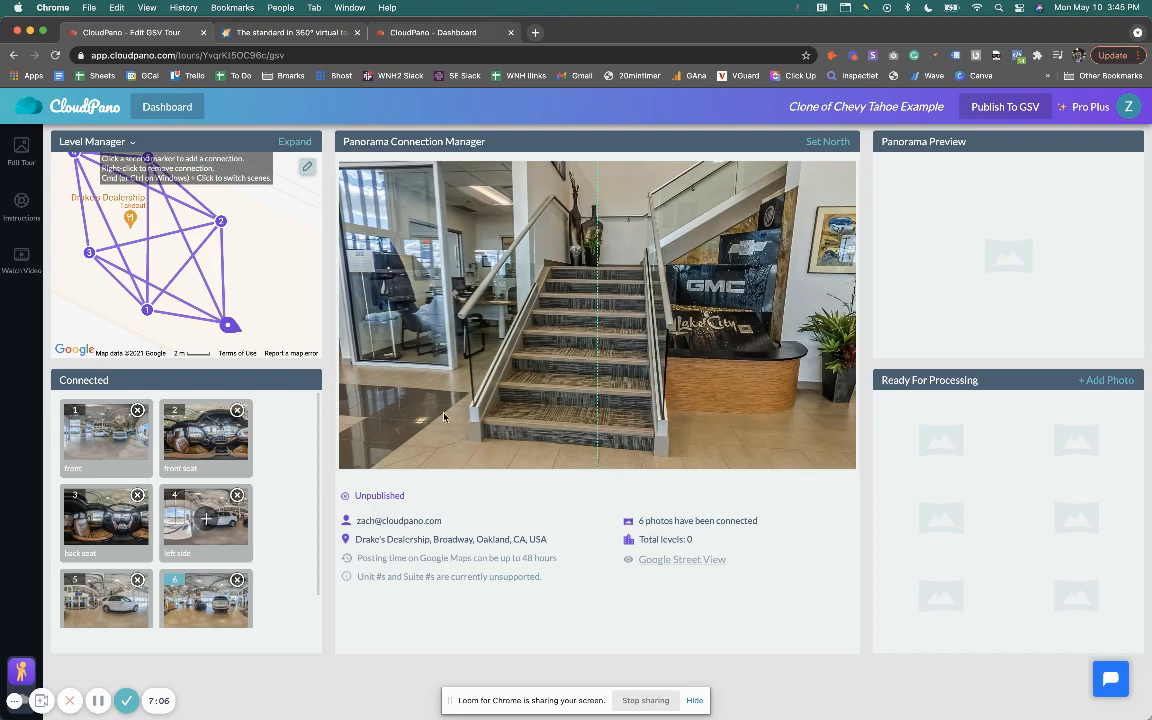
mouse_move(434, 373)
mouse_down()
mouse_move(657, 344)
mouse_move(644, 342)
mouse_up()
click(827, 142)
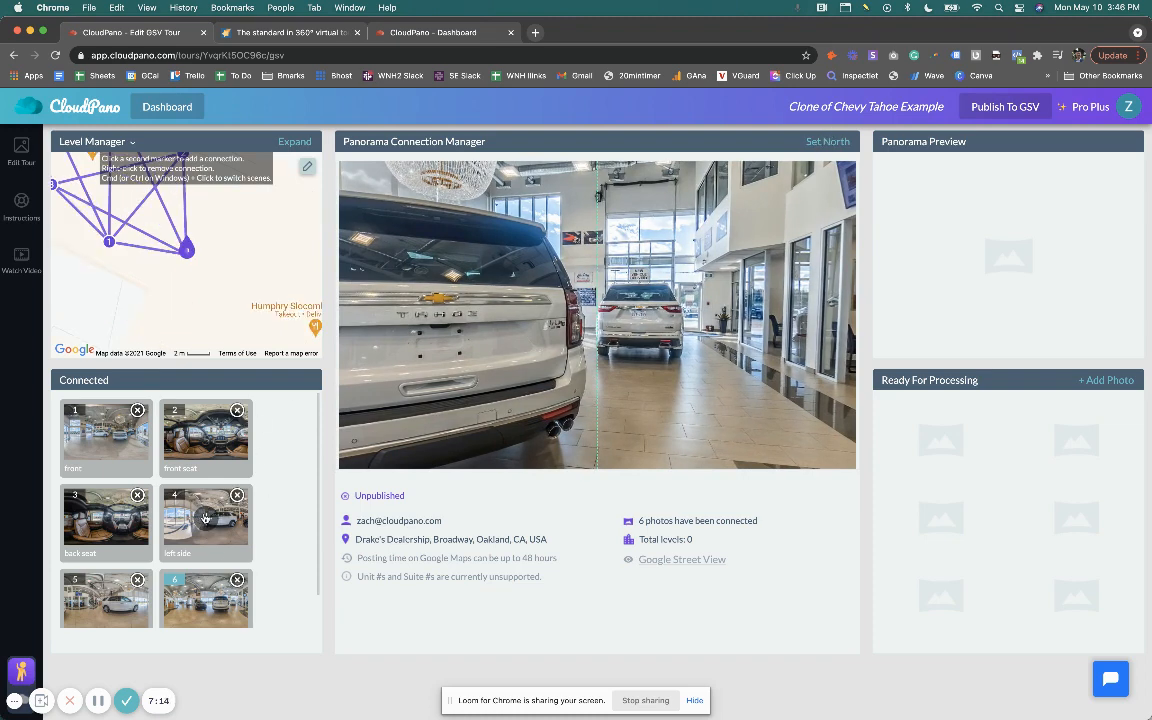
drag(242, 188, 281, 265)
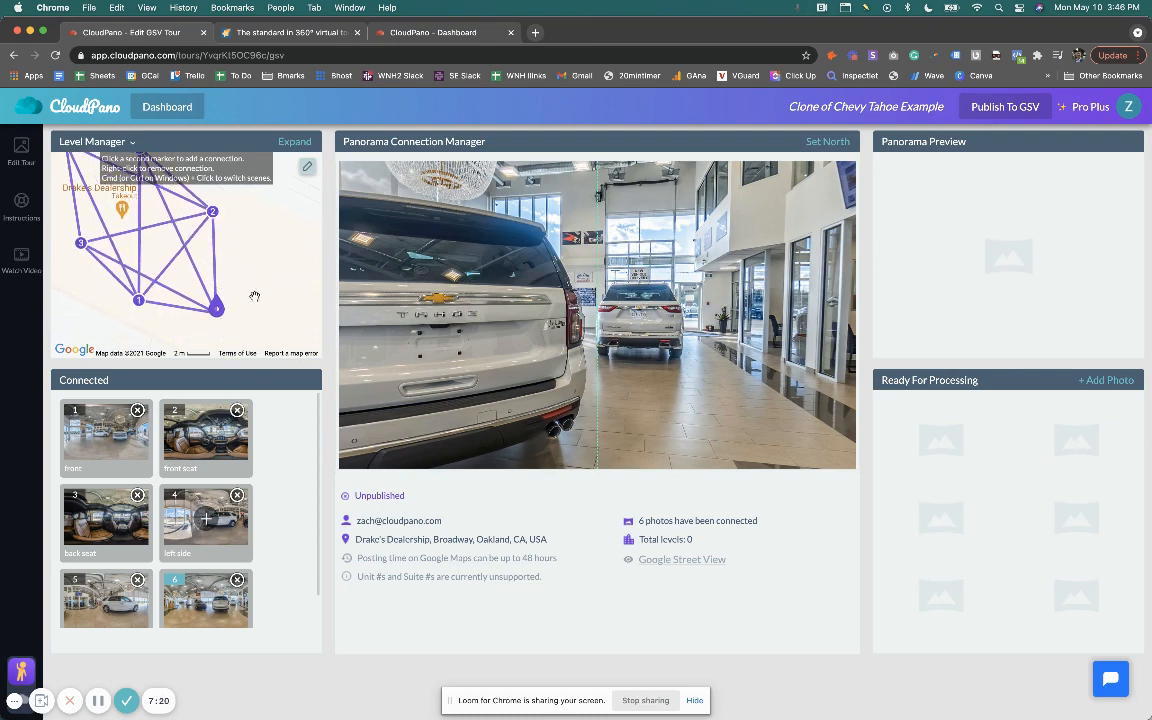
click(206, 520)
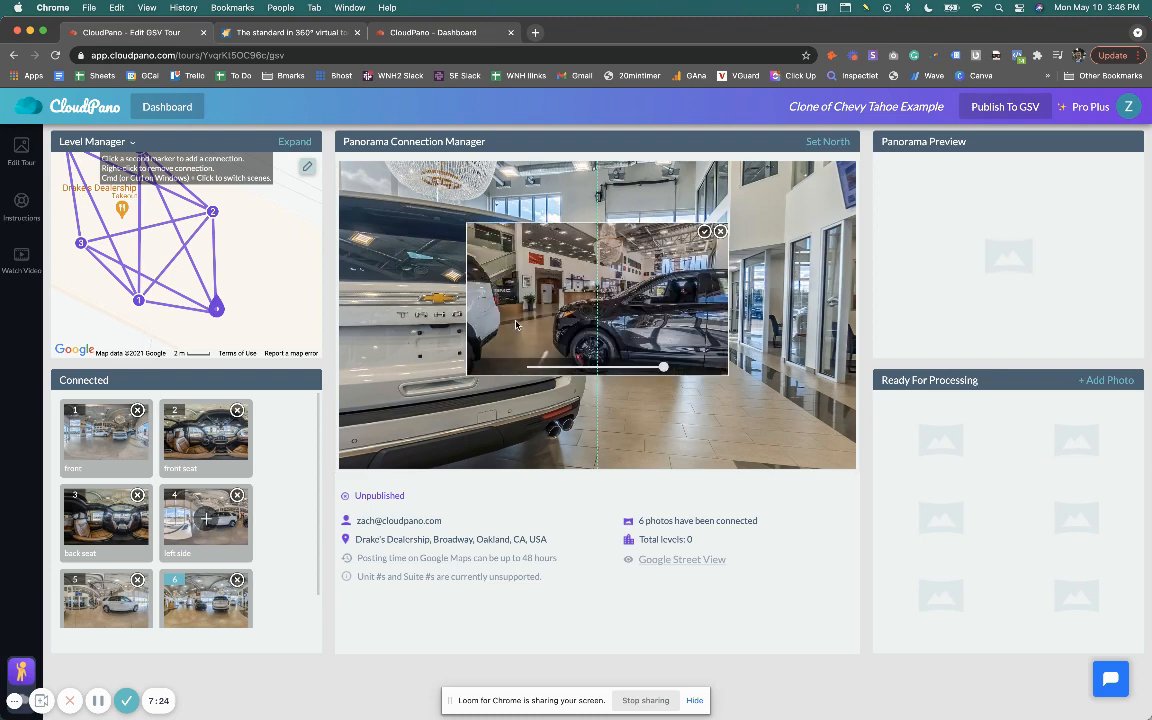
mouse_move(671, 289)
mouse_down()
mouse_move(643, 306)
mouse_move(500, 319)
mouse_move(635, 319)
mouse_move(662, 305)
mouse_up()
click(720, 232)
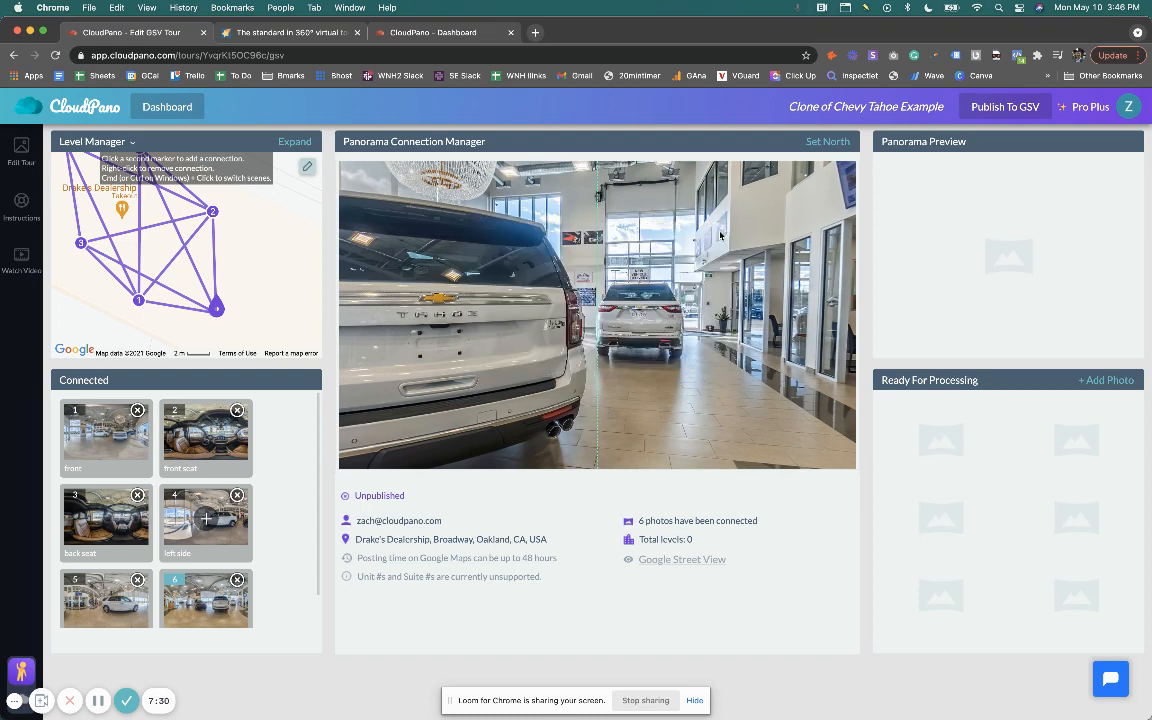
- Overlay the left side panorama 4 on panorama 6 and confirm the connection between them
click(206, 521)
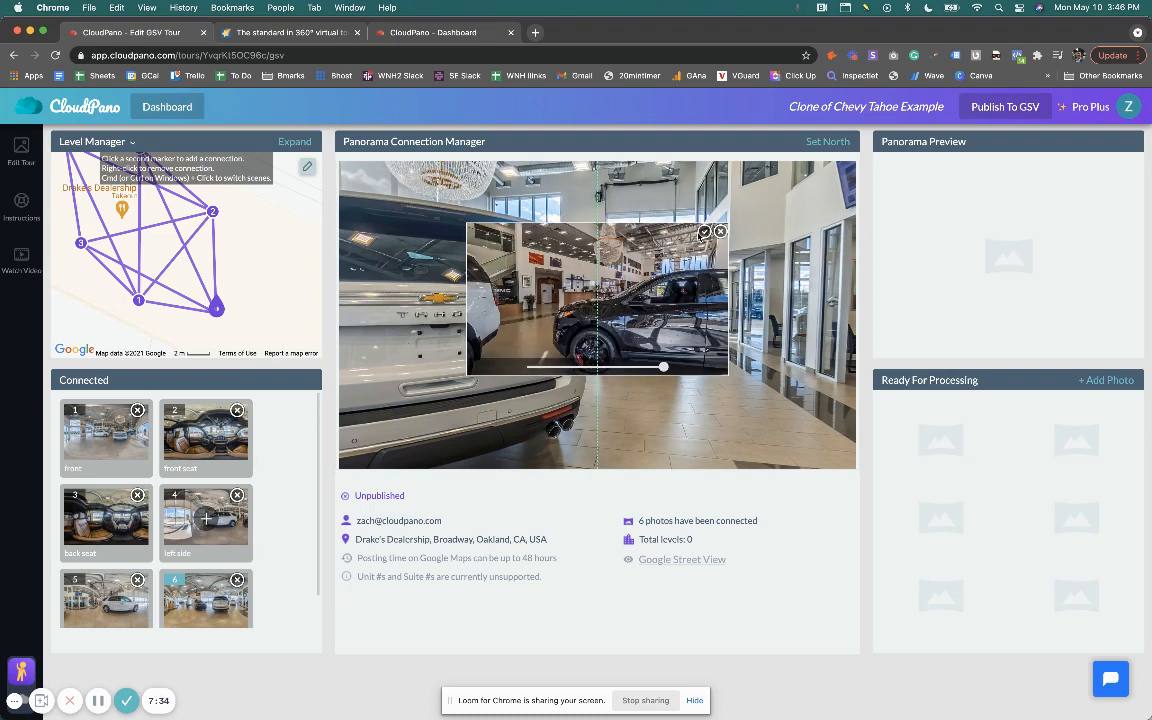
click(704, 232)
drag(204, 278, 310, 352)
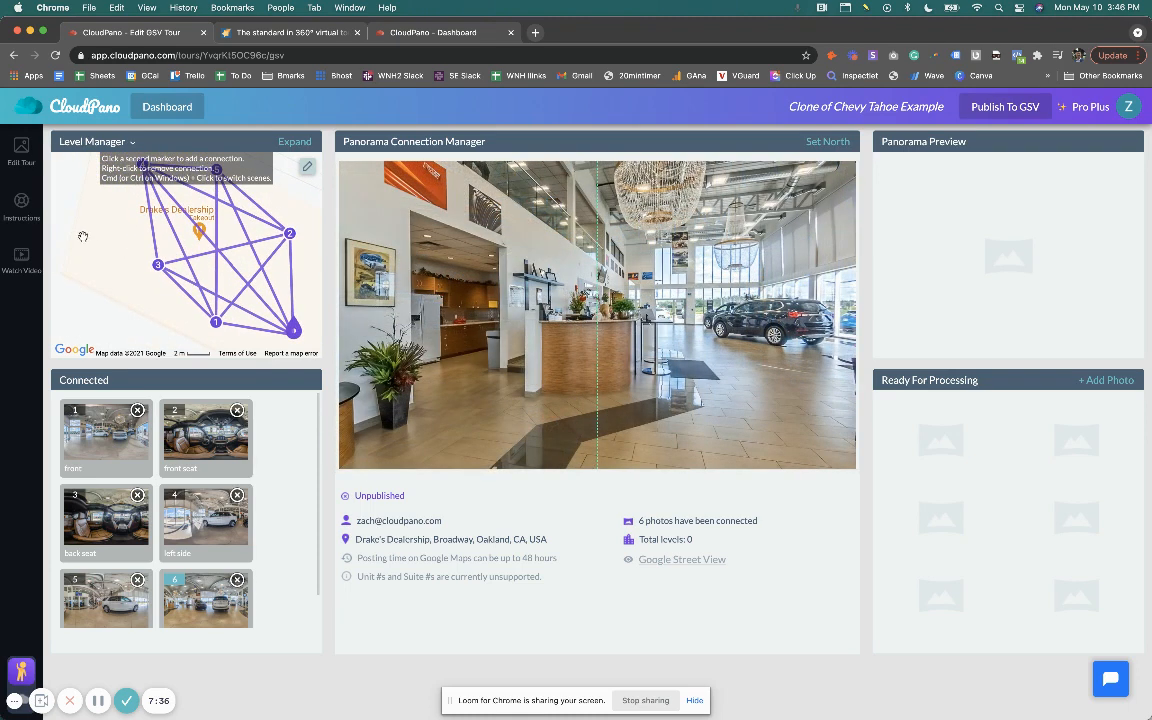
- Open the Level Manager dialog to view the add-level option, and close it without adding a level
drag(89, 209, 58, 211)
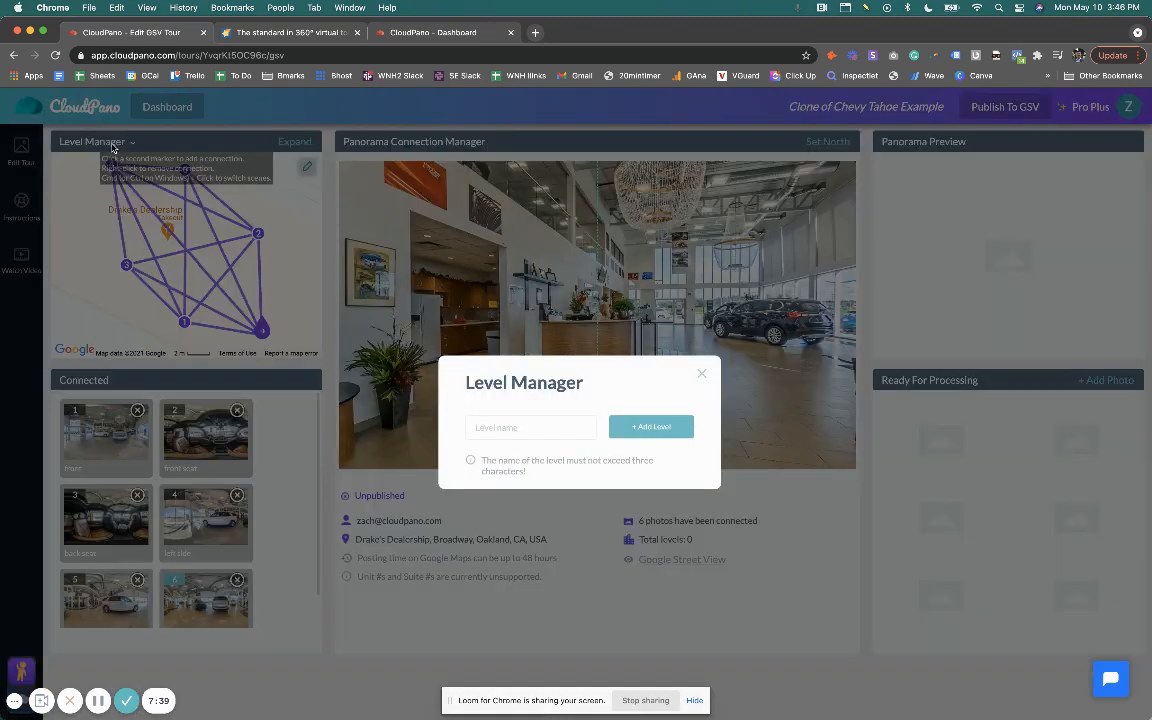
click(103, 140)
click(701, 376)
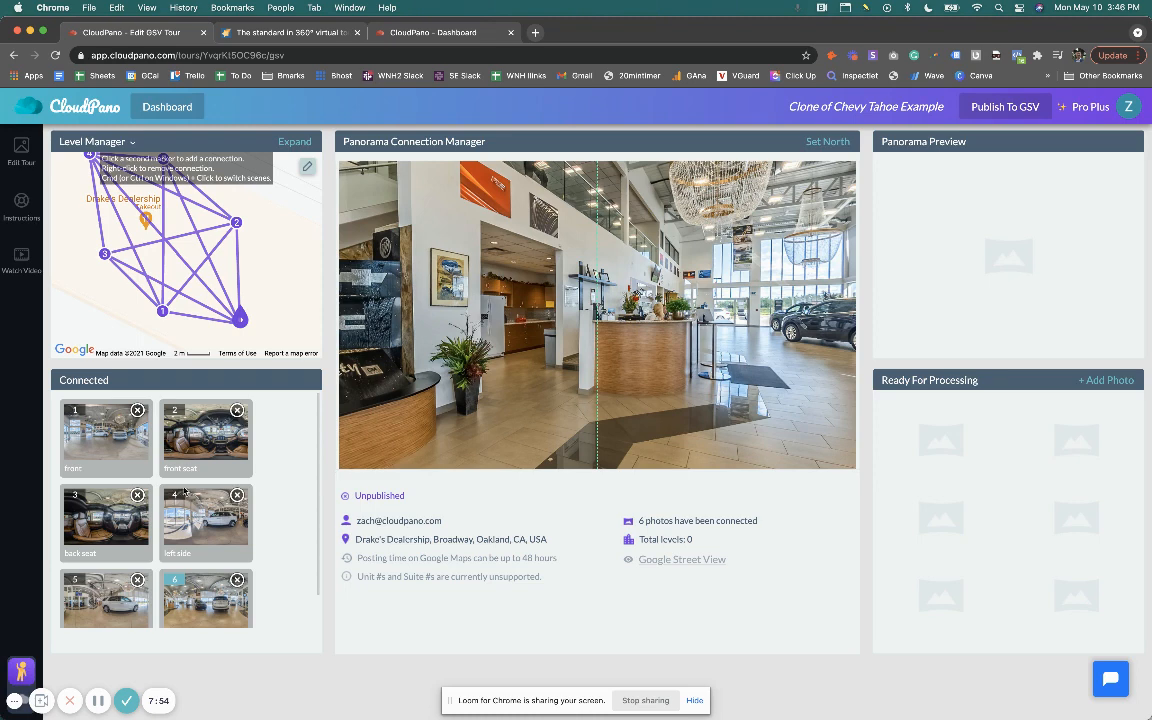
- Make panorama 1 the active scene and bring all six linked pins into view on the map
click(163, 316)
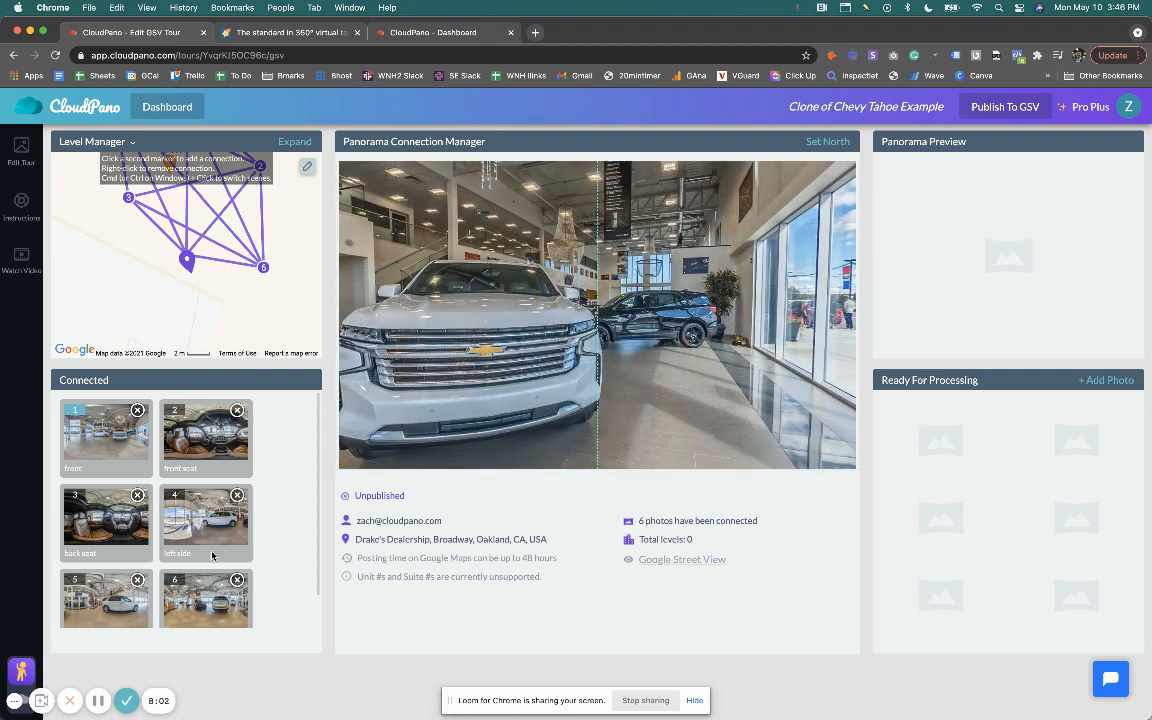
drag(255, 303, 254, 343)
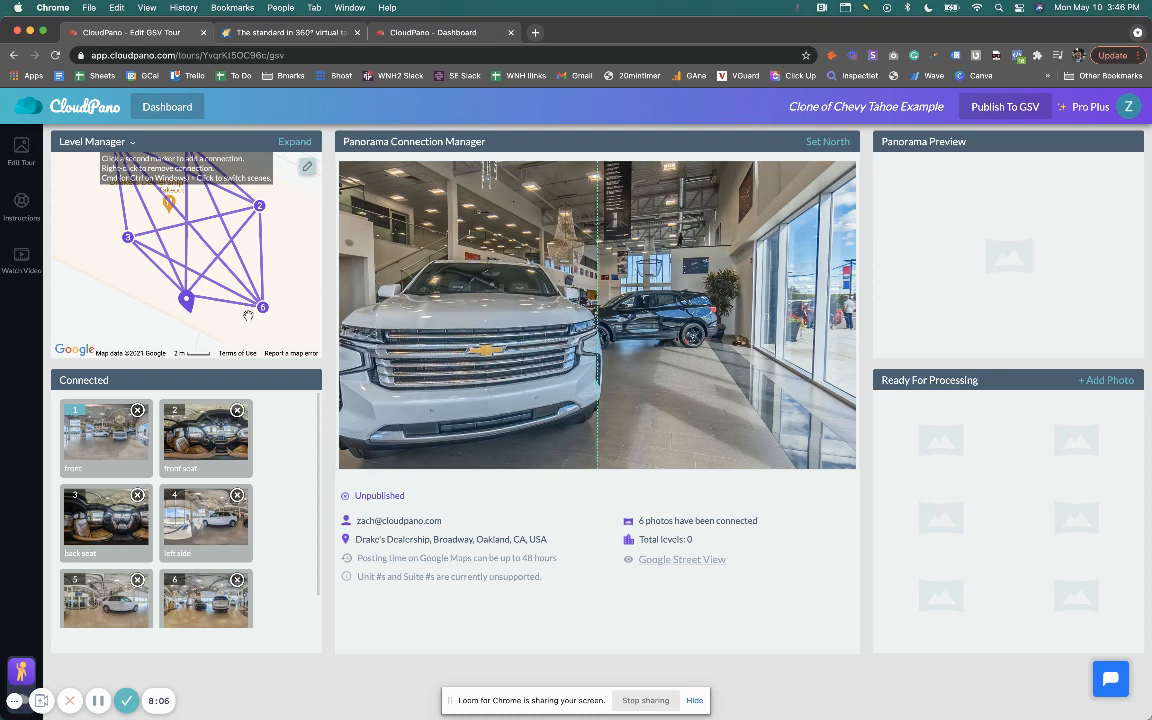
drag(269, 266, 233, 285)
scroll(267, 285, down, 1)
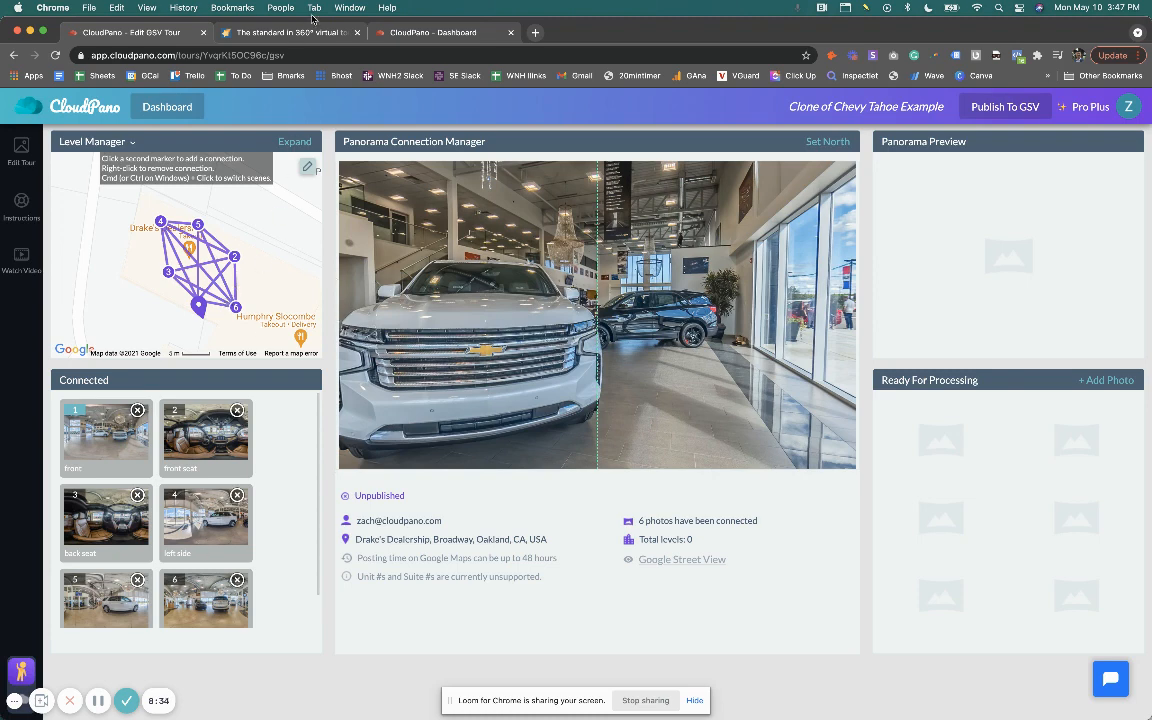
- Switch to the CloudPano website and open its upgrade page
click(305, 36)
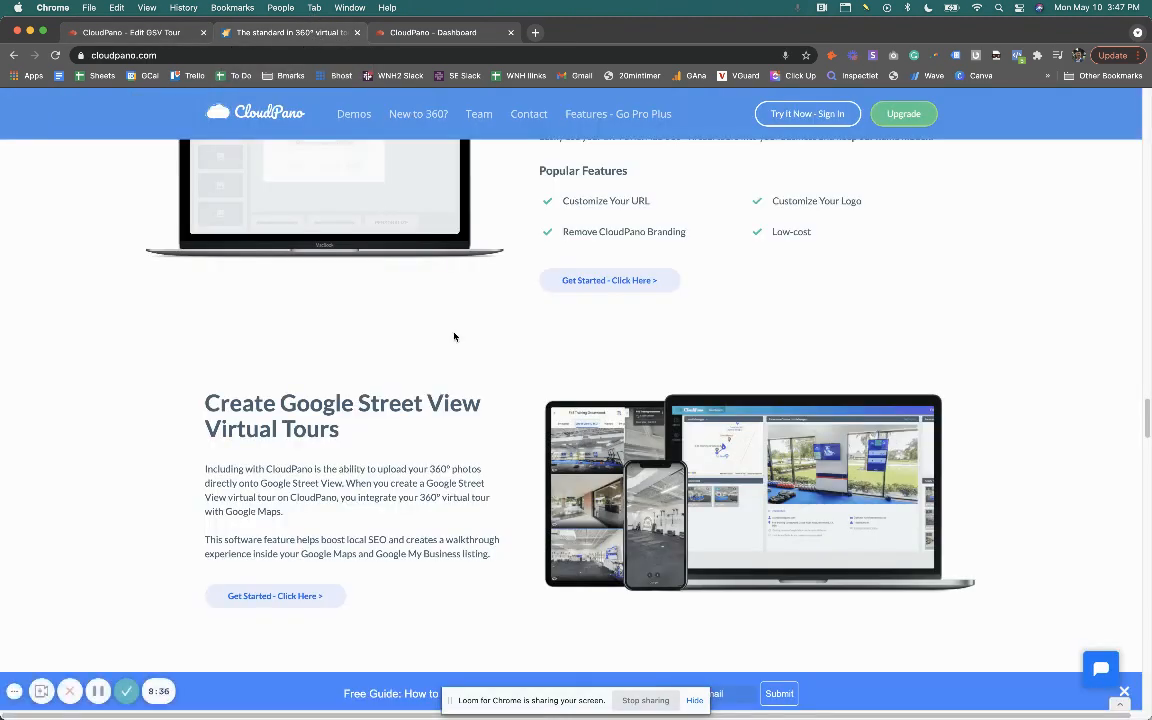
click(912, 121)
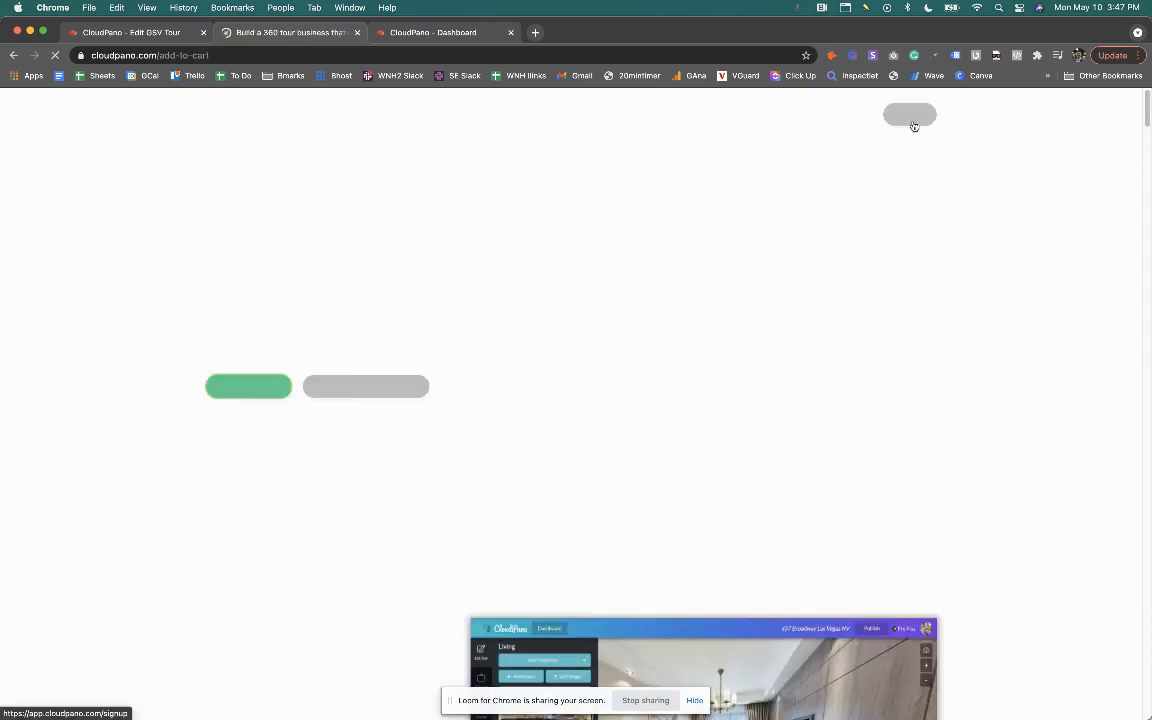